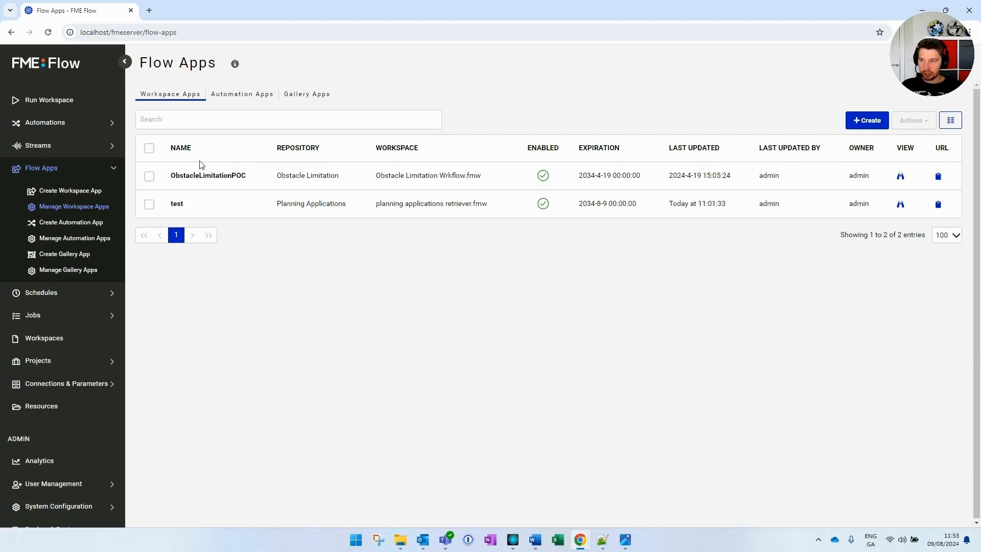
View the automation apps and gallery apps lists, and return to the workspace apps list
left_click(242, 96)
left_click(302, 97)
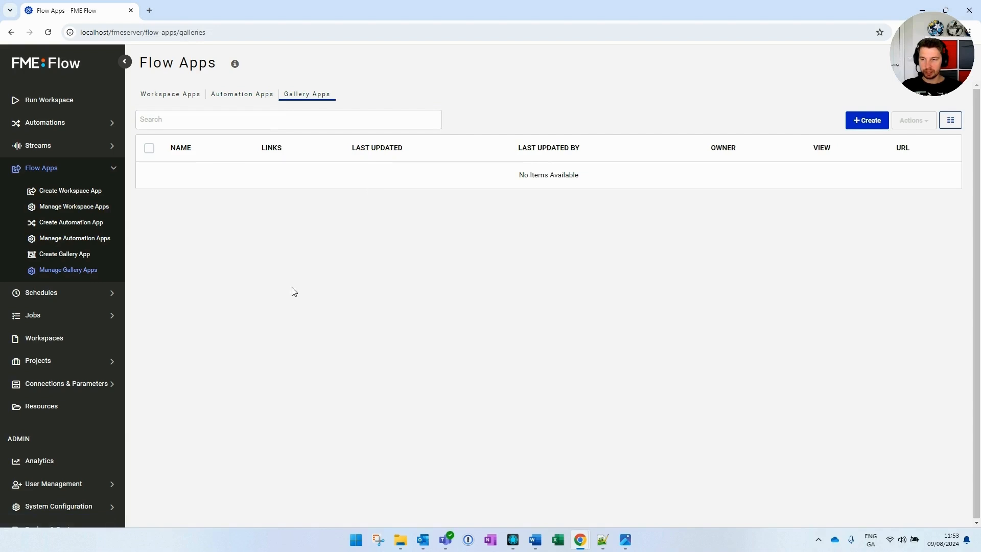
left_click(175, 95)
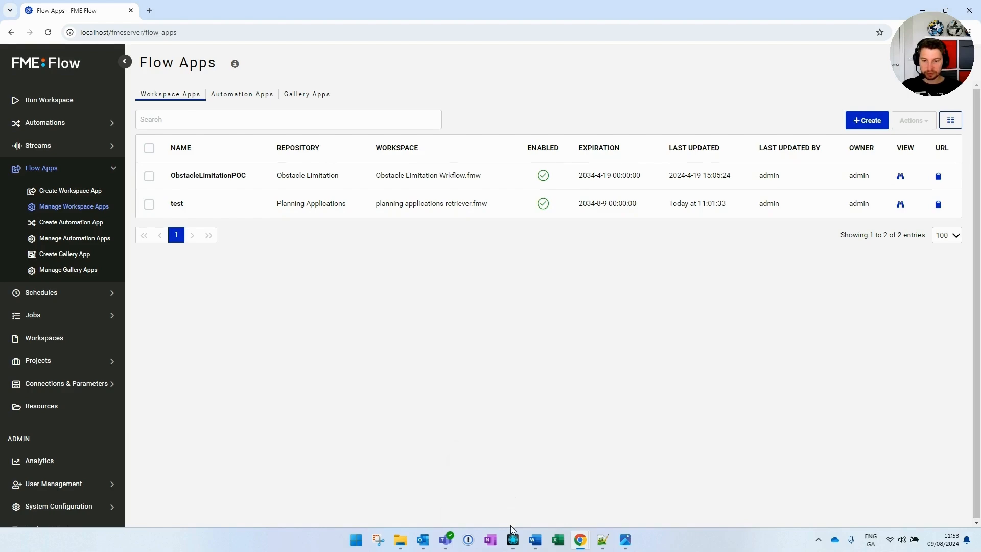
Switch to FME Workbench and examine the planning applications retriever workspace
mouse_move(512, 545)
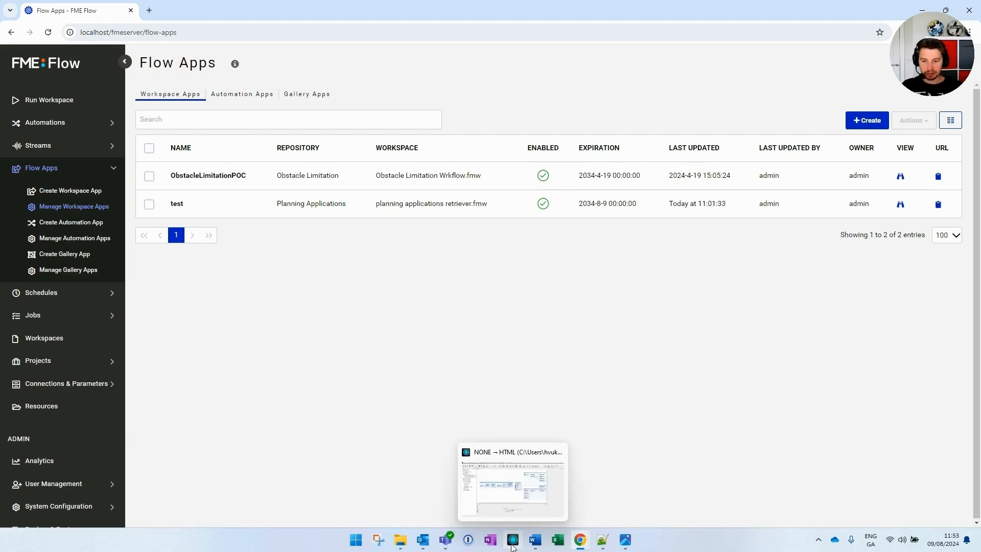
left_click(506, 505)
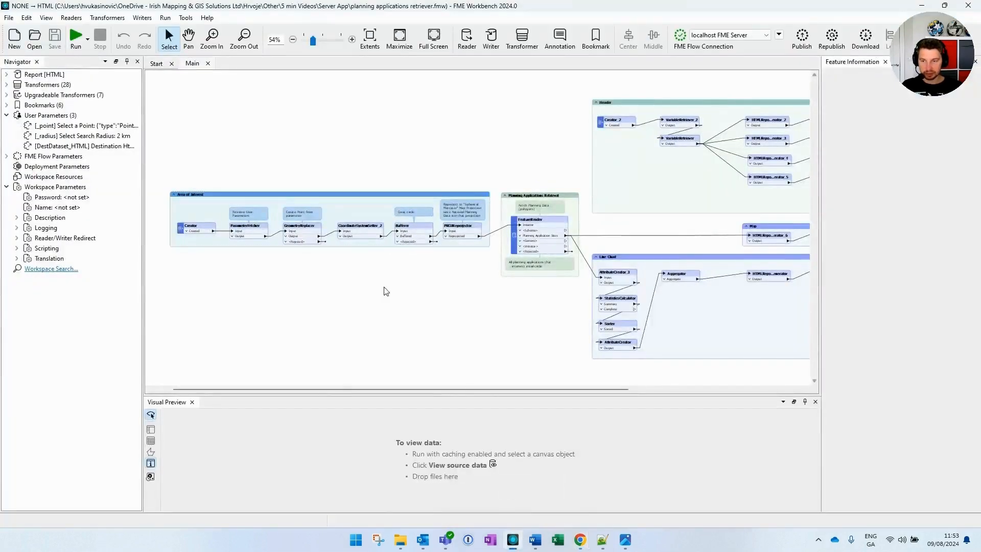
left_click_drag(258, 392, 315, 402)
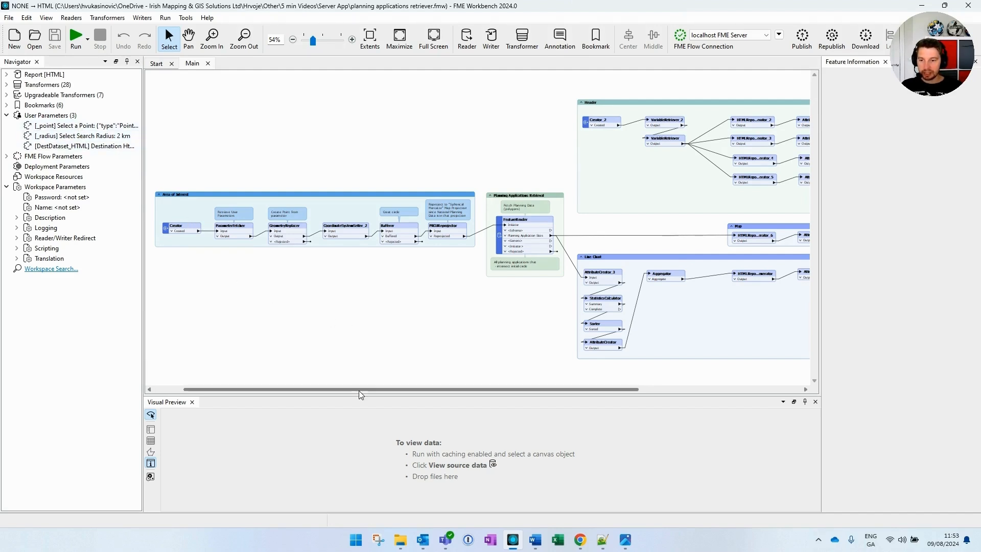
left_click_drag(377, 388, 354, 396)
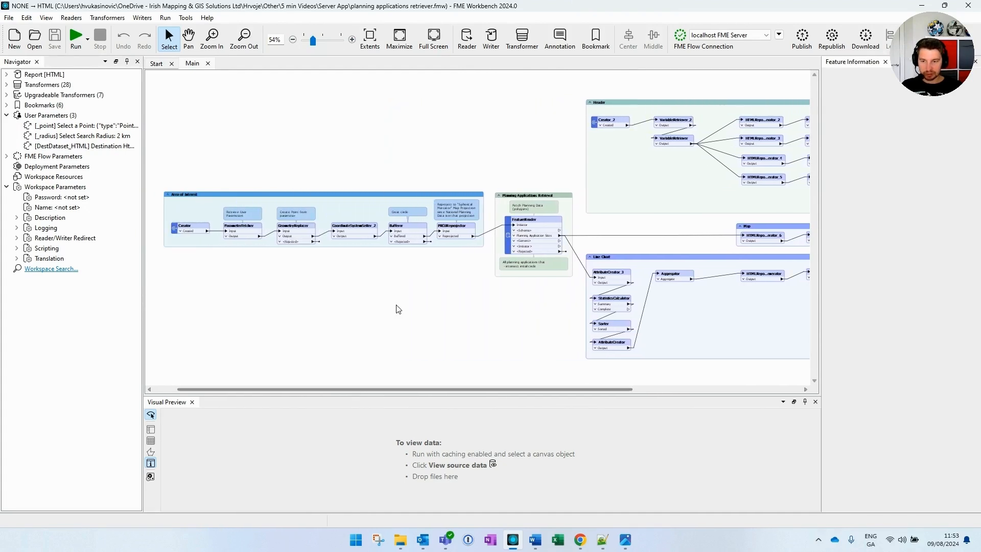
Switch back to FME Flow in Chrome and start creating a new workspace app
mouse_move(577, 540)
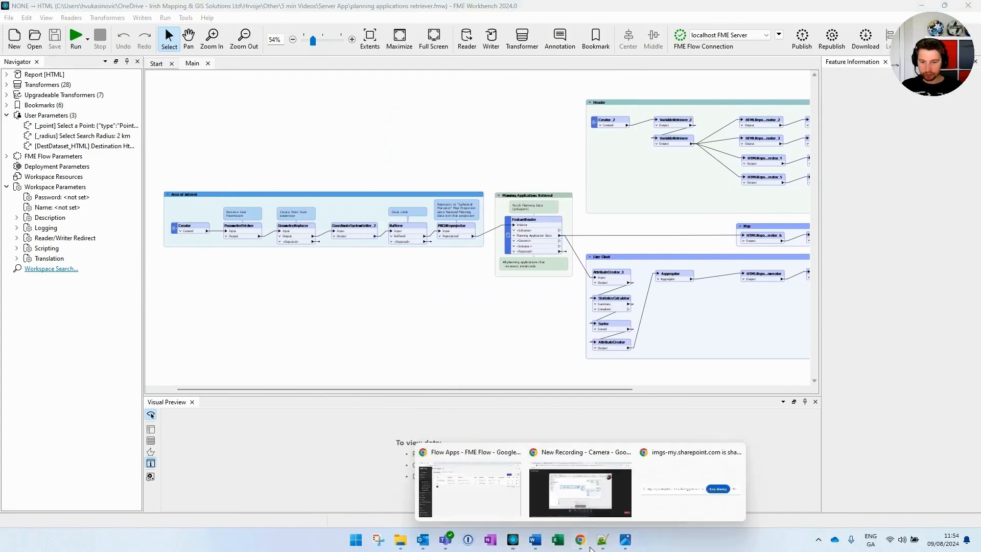
left_click(492, 485)
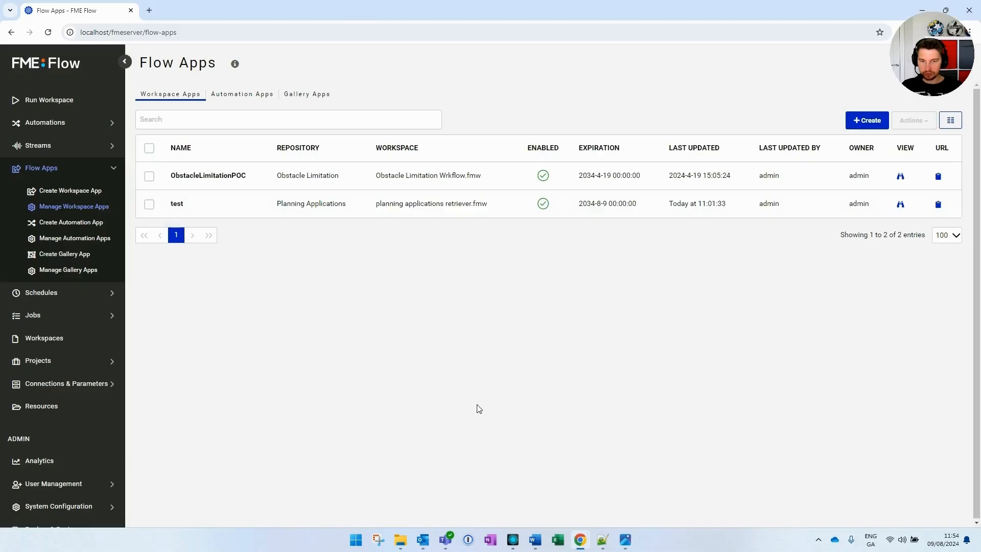
left_click(868, 121)
left_click(415, 191)
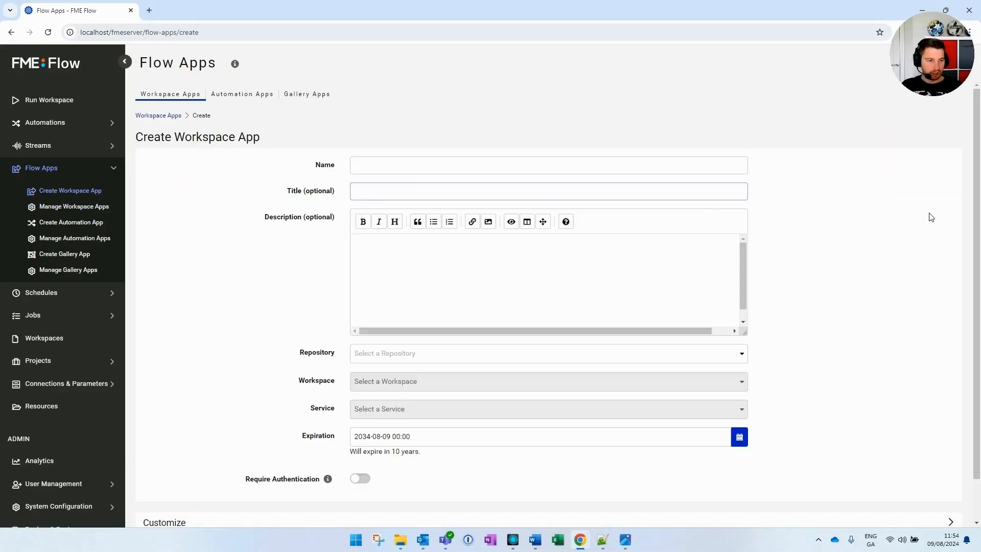
Name the new workspace app PlanningApplicationsSearch, without spaces
key("alt+Tab")
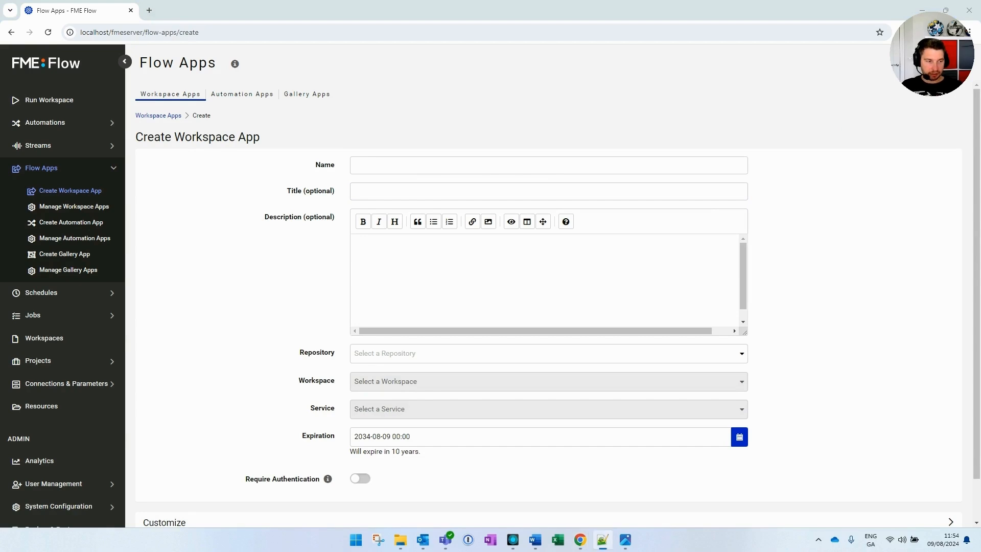
left_click(288, 174)
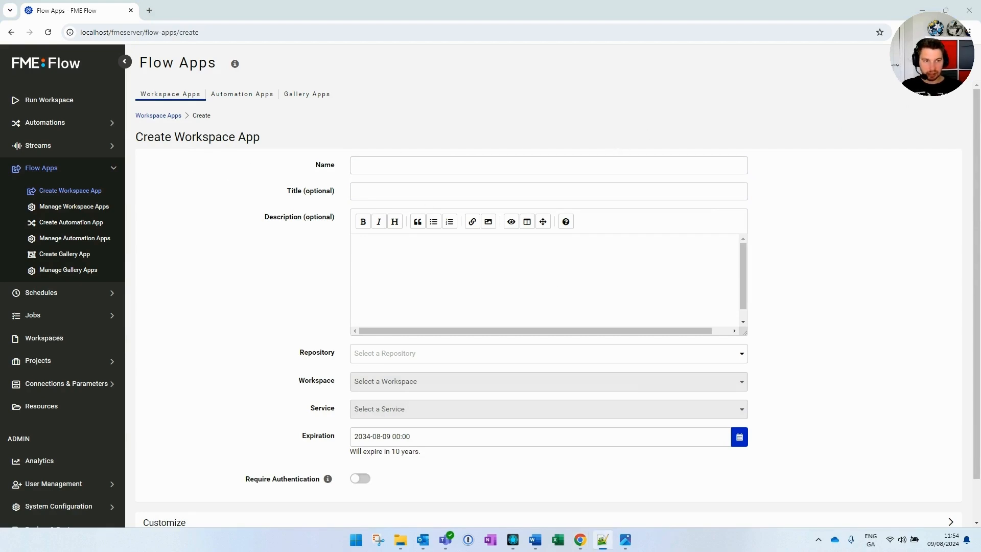
left_click(457, 166)
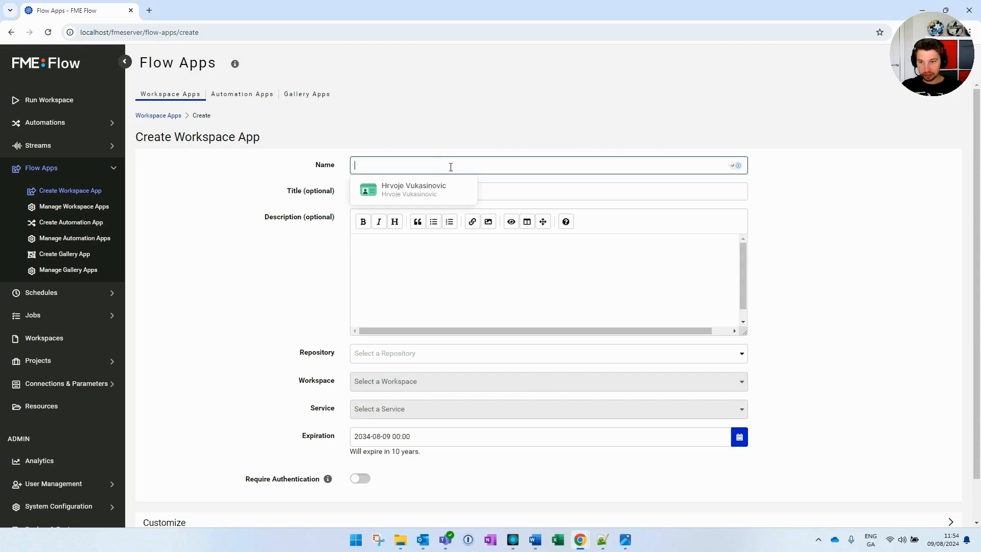
key("ctrl+v")
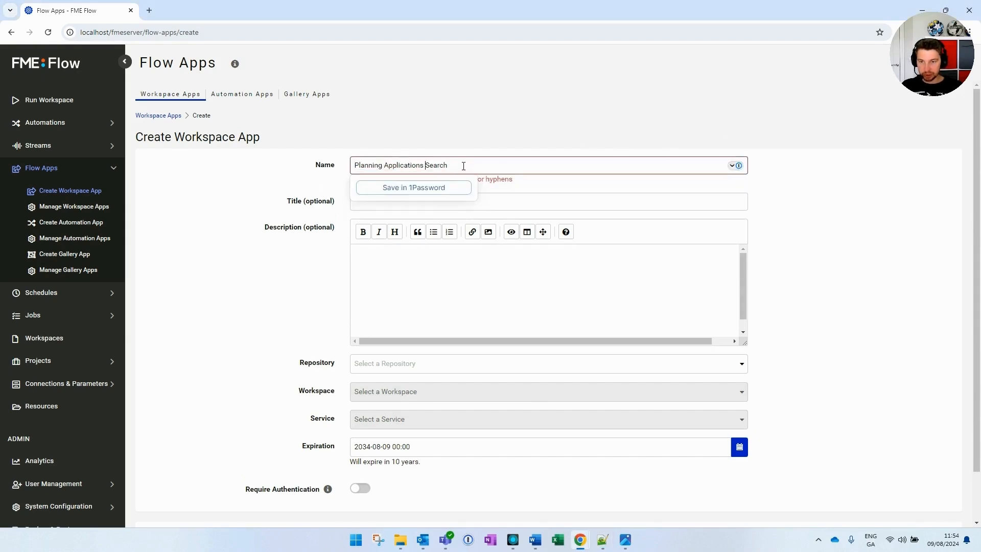
left_click(841, 208)
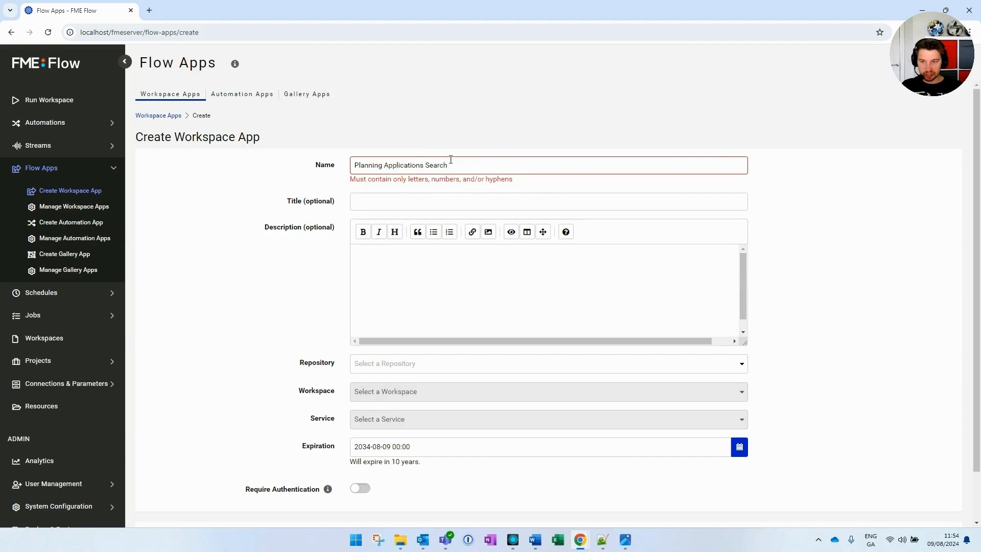
left_click(386, 166)
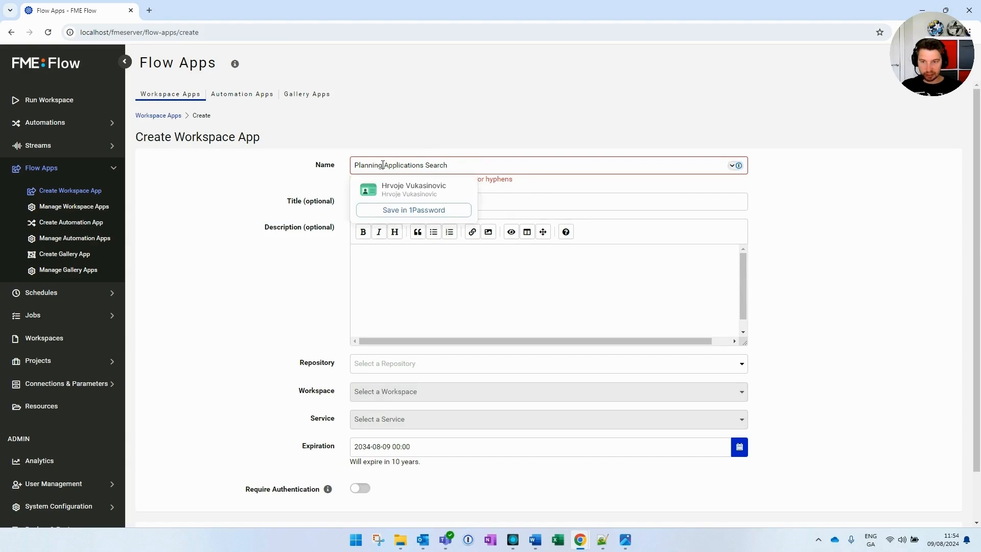
key("End")
key("ctrl+shift+Left")
key("ctrl+shift+Left")
key("ctrl+shift+Left")
key("ctrl+v")
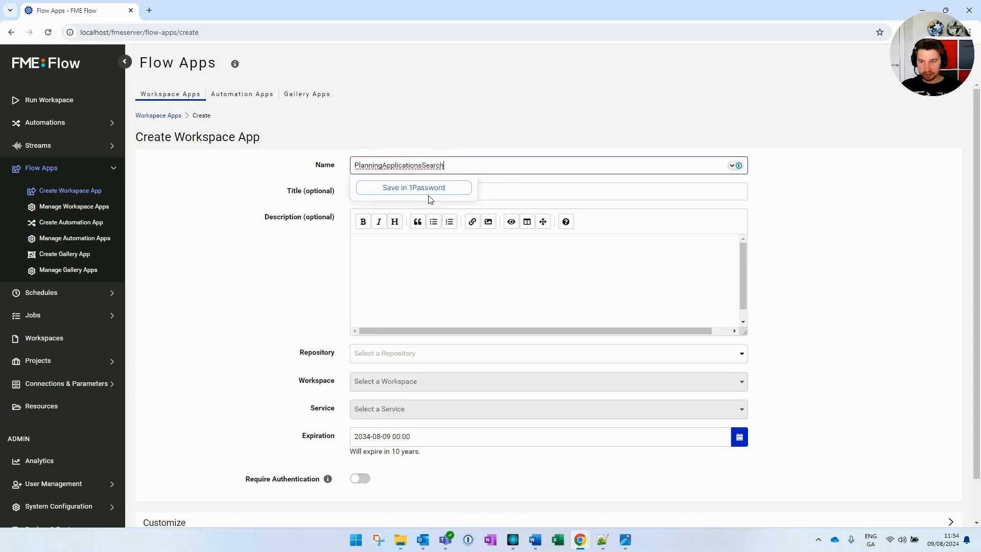
Set the workspace app's title to "Planning Applications Search"
left_click(525, 191)
type("PlanningApplicationsSearch")
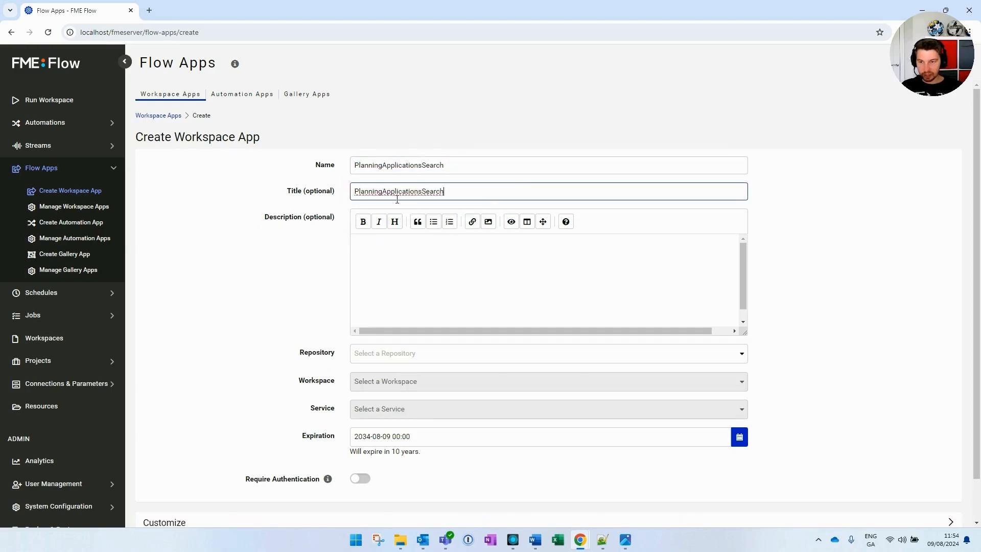
left_click(424, 192)
left_click(860, 255)
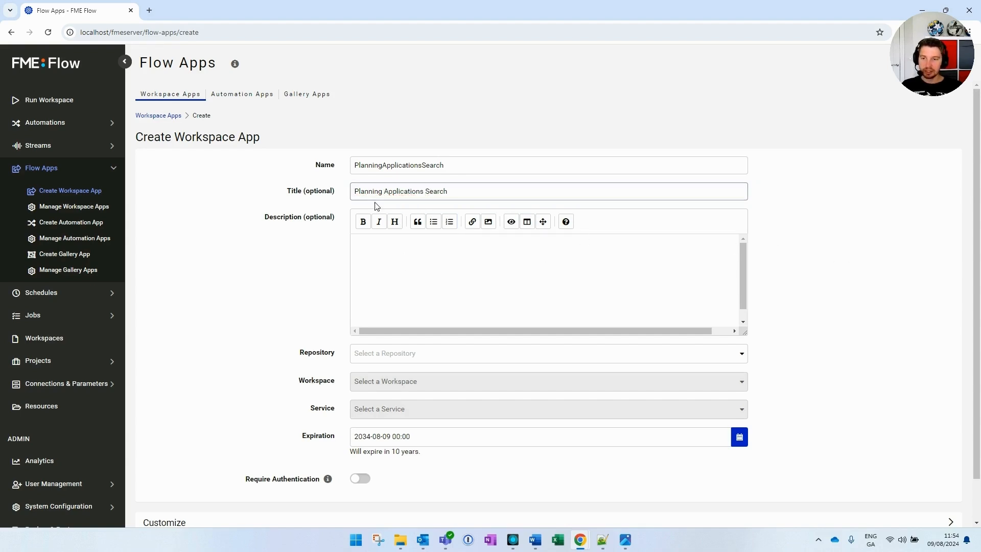
Paste the prepared app description with bulleted instructions on selecting a point, choosing a radius and running the app
left_click(366, 252)
key("ctrl+v")
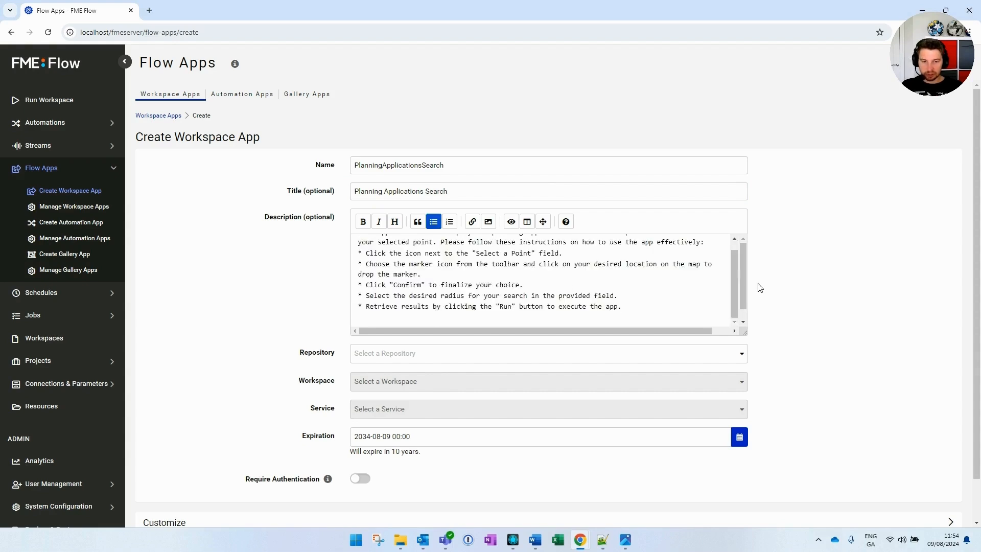
left_click_drag(734, 270, 734, 249)
scroll(803, 254, "down", 2)
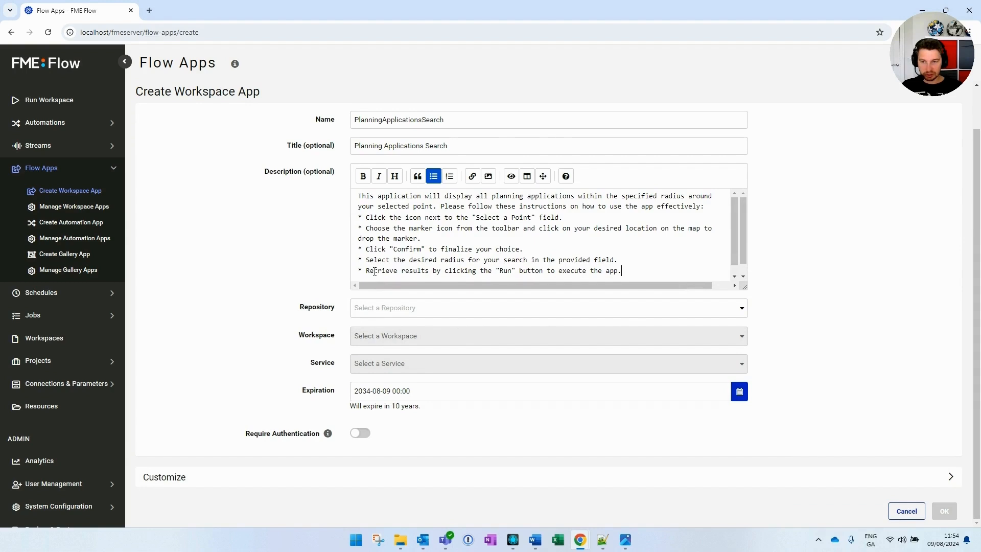
Select the Planning Applications repository and its planning applications retriever.fmw workspace for the app
left_click(303, 307)
left_click(376, 312)
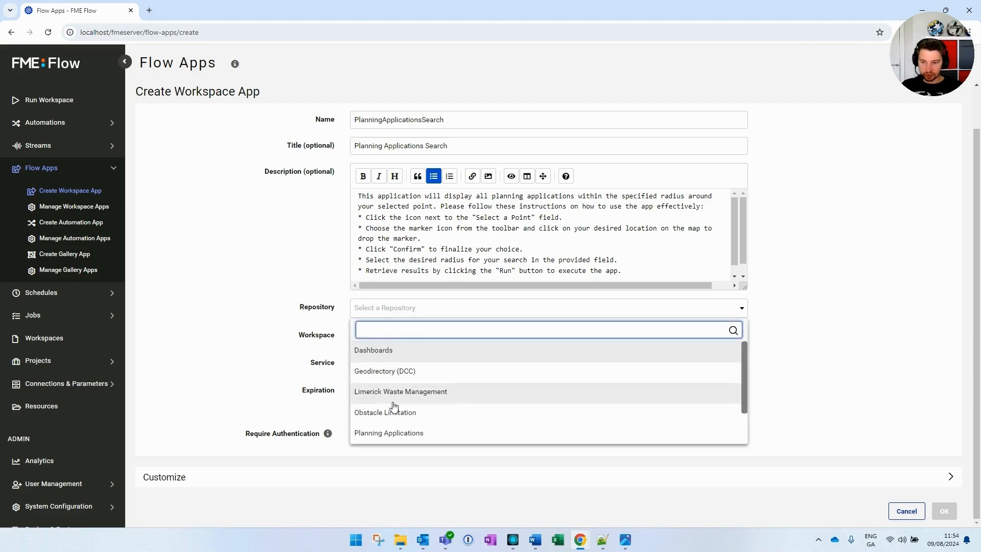
scroll(390, 408, "down", 1)
left_click(396, 393)
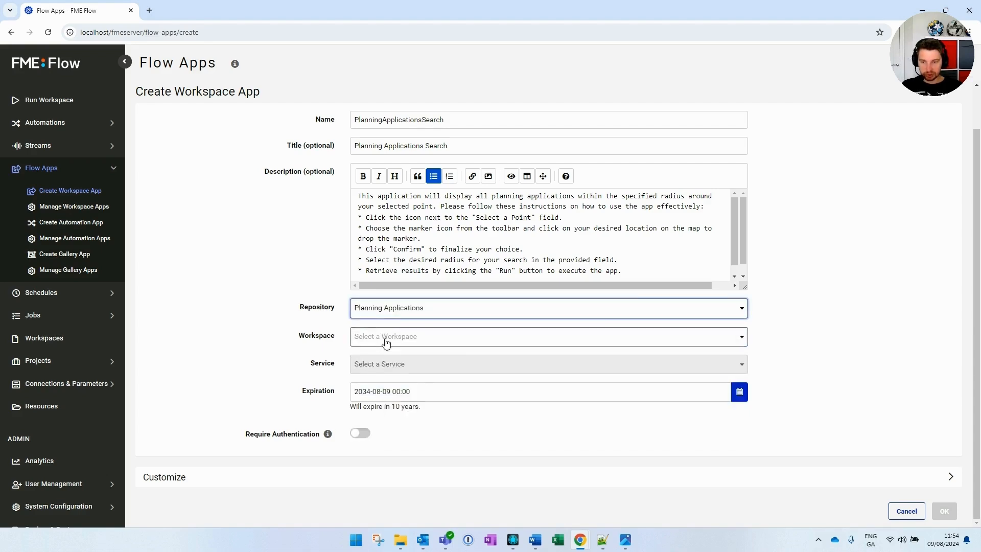
left_click(398, 338)
left_click(398, 361)
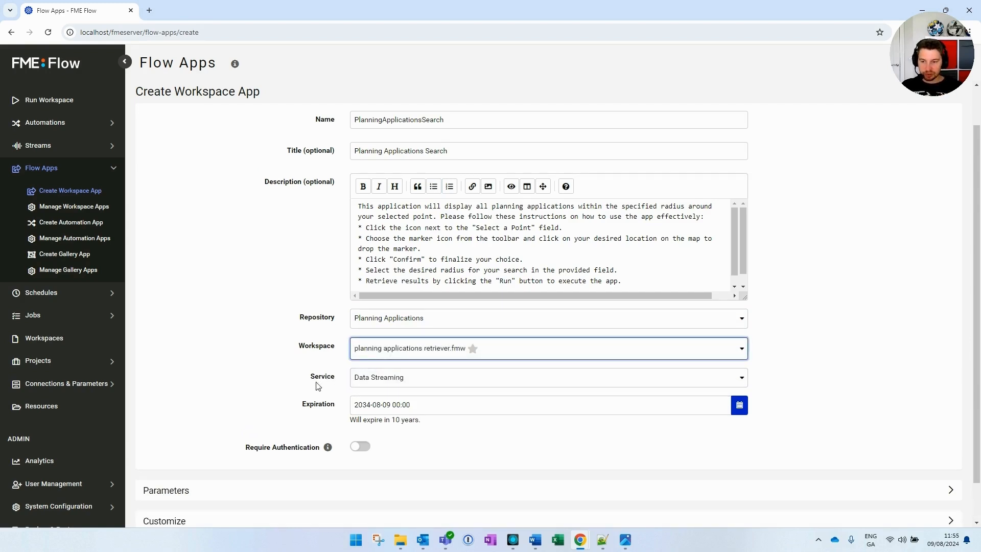
Choose Data Streaming as the app's service
left_click_drag(314, 379, 336, 381)
left_click(336, 382)
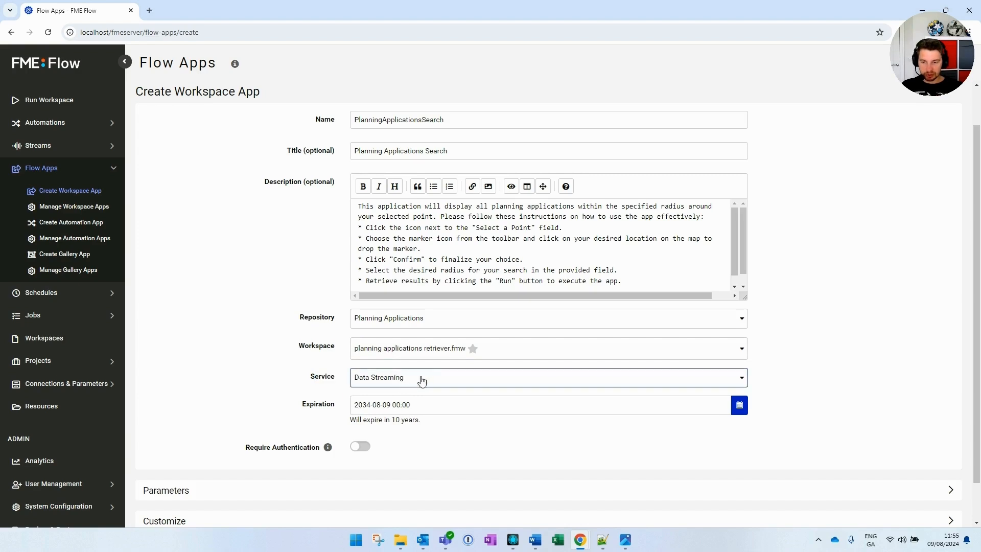
left_click(436, 382)
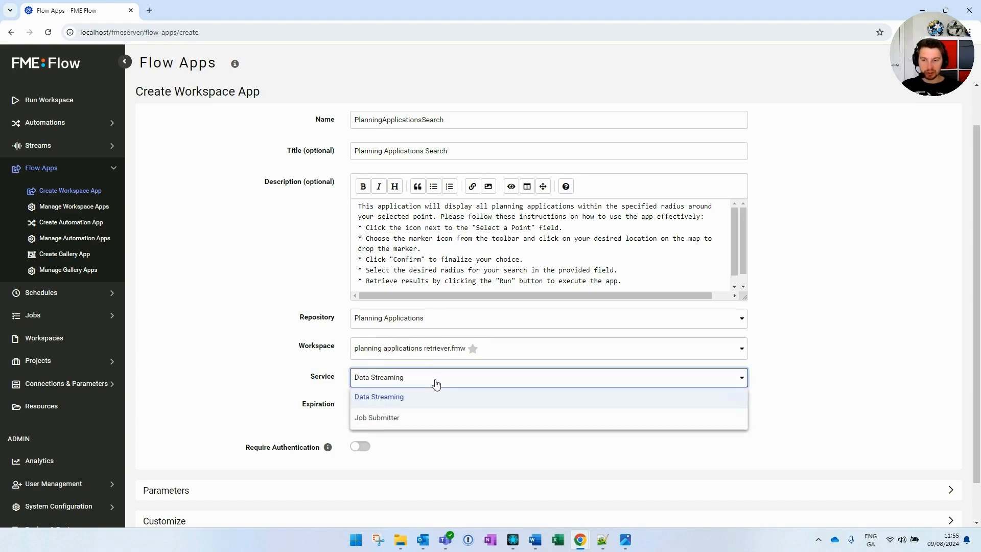
left_click(385, 403)
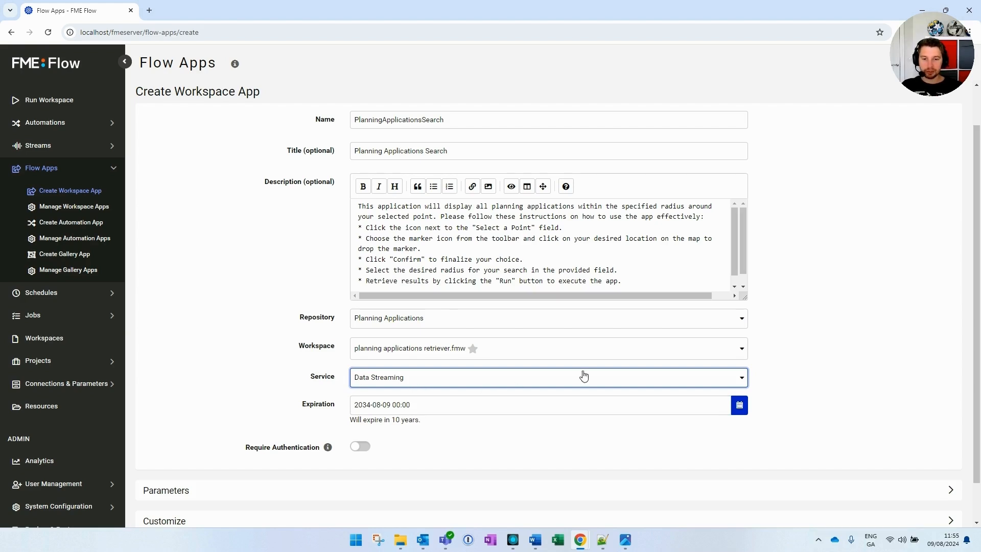
Try out the authentication requirement for the app and view its allowed users choices
scroll(805, 368, "down", 1)
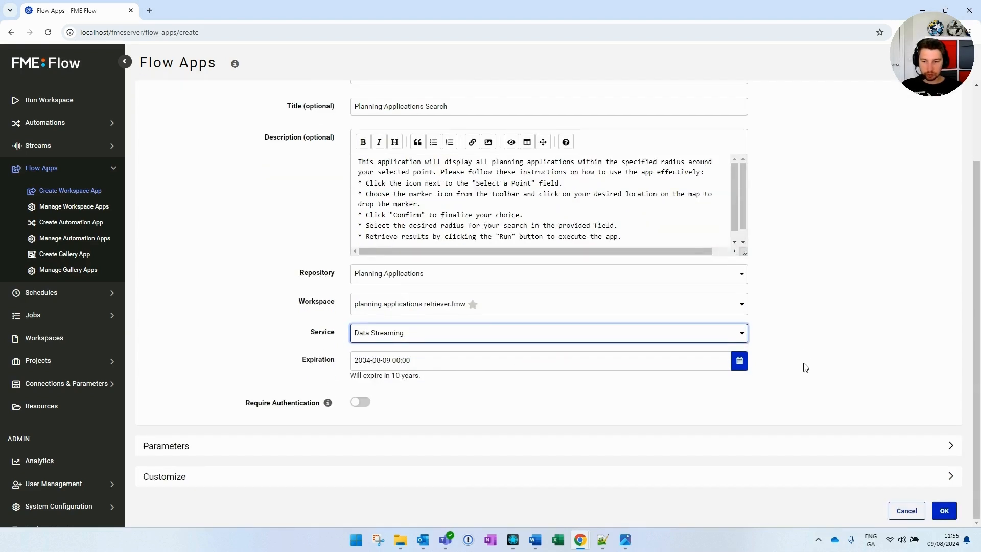
left_click(360, 402)
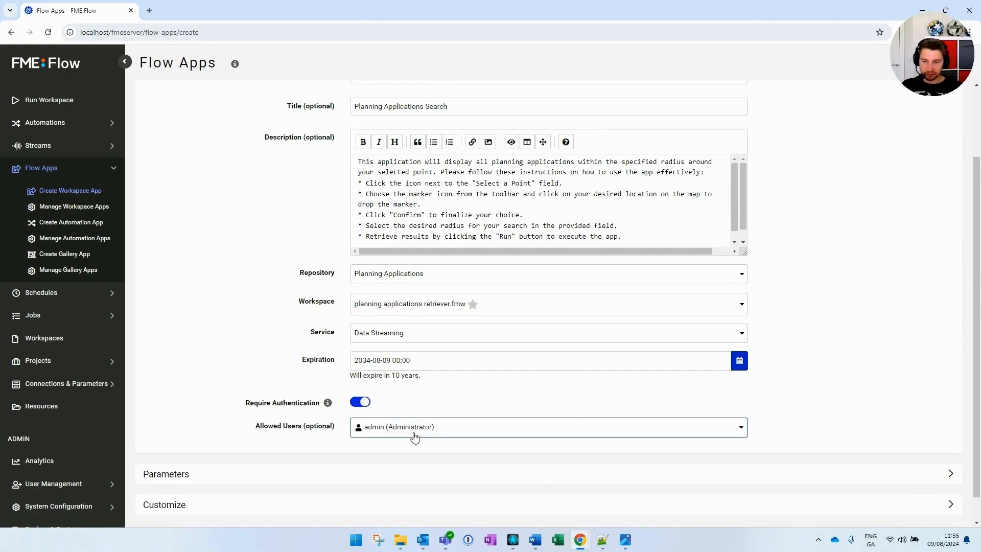
left_click(429, 429)
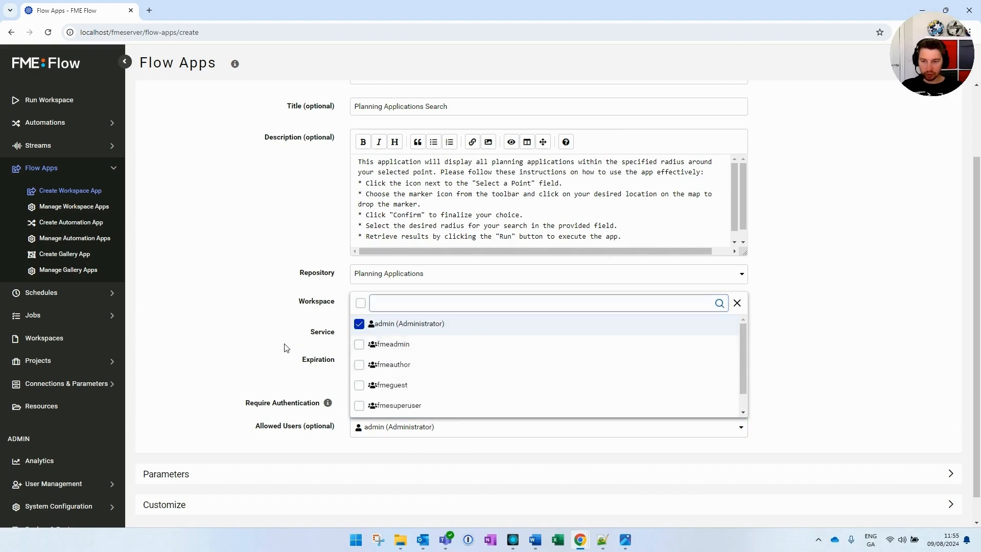
left_click(296, 351)
left_click(353, 403)
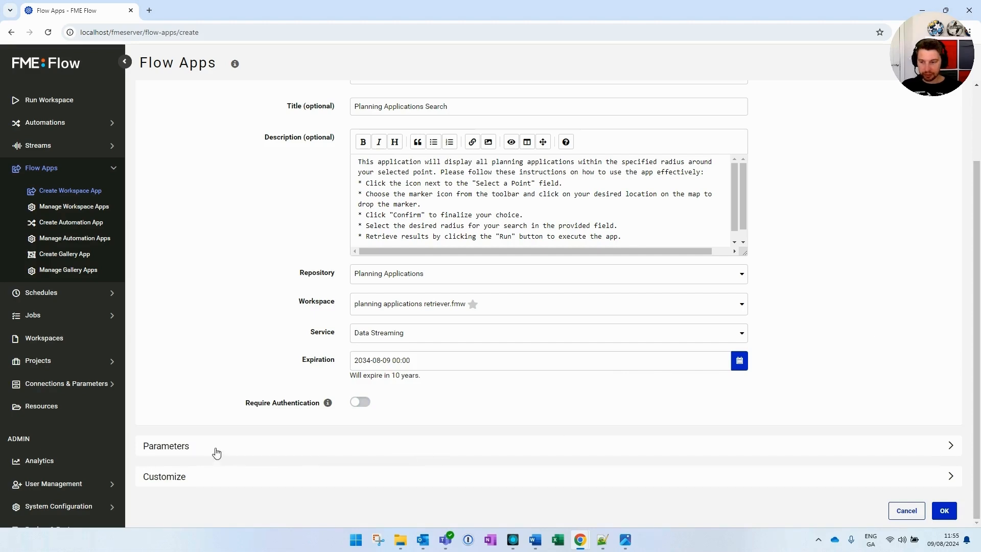
In the app's parameters, clear the default Select a Point value and set the search radius to 1 km
left_click(192, 447)
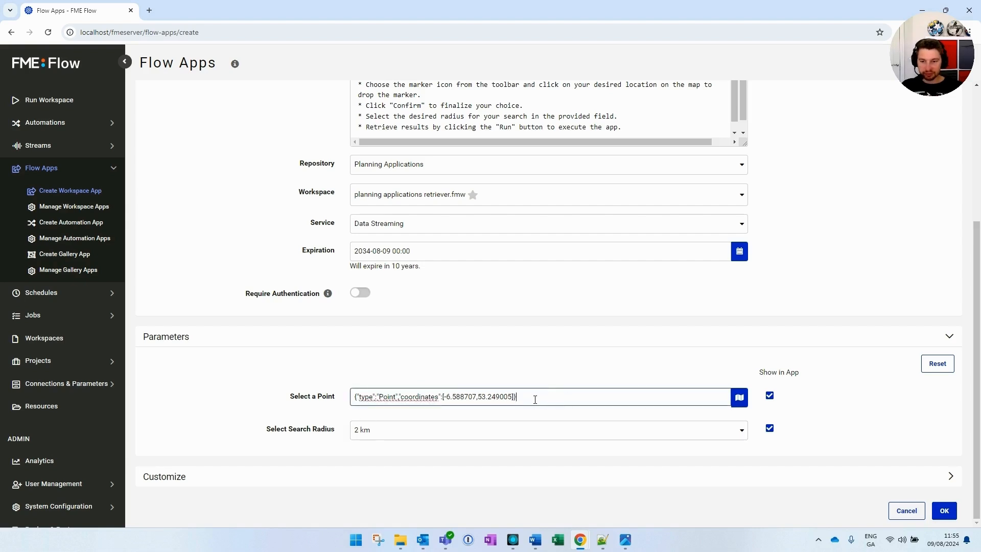
left_click_drag(535, 399, 330, 405)
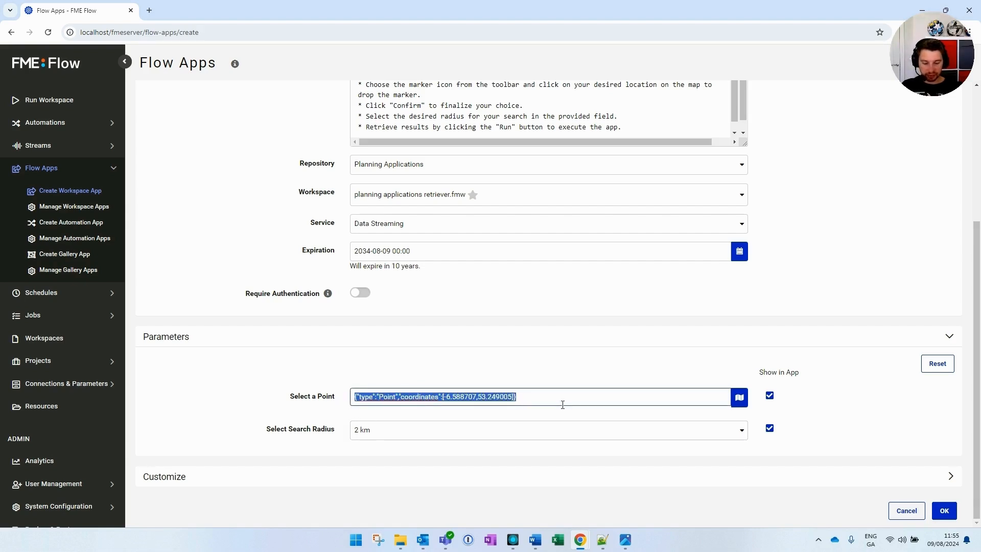
key("BackSpace")
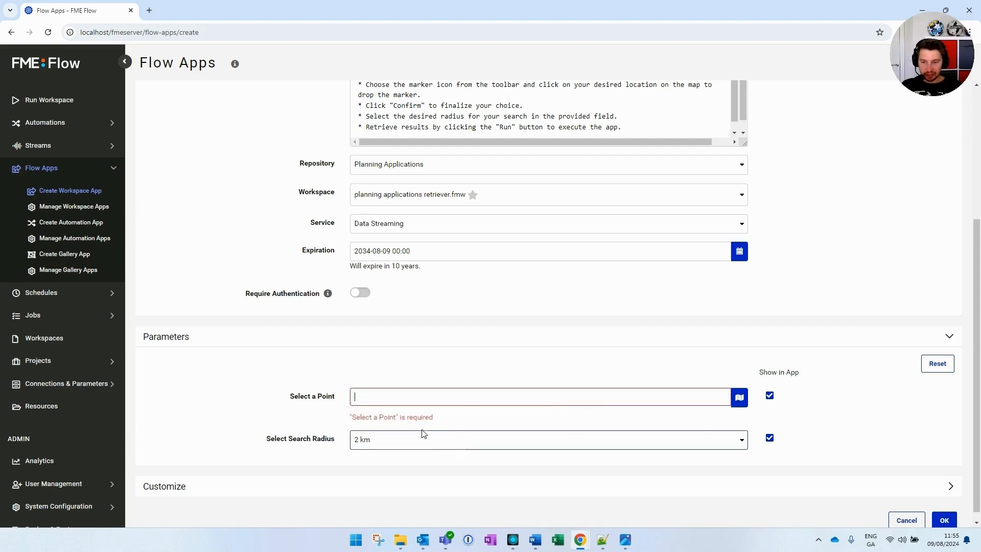
left_click(391, 443)
left_click(372, 459)
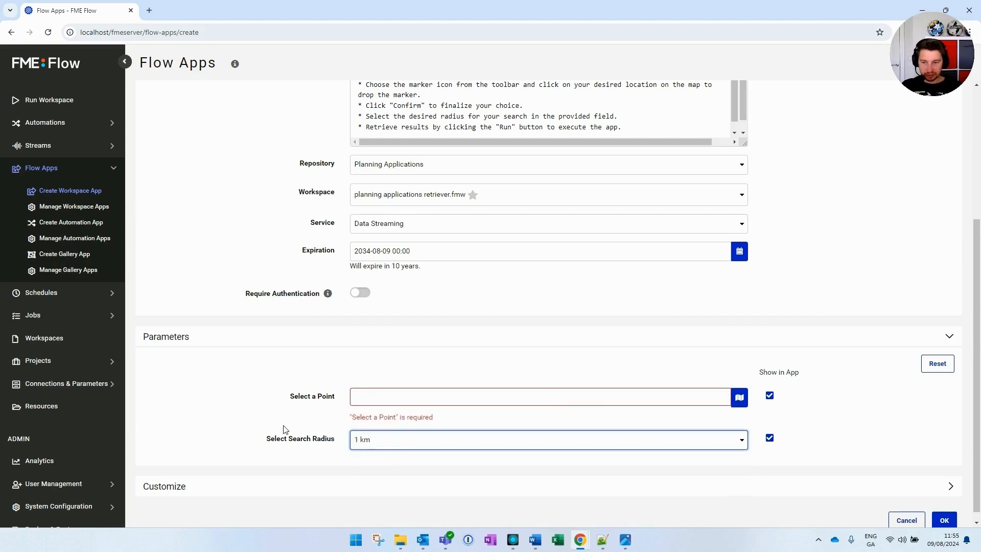
left_click(284, 427)
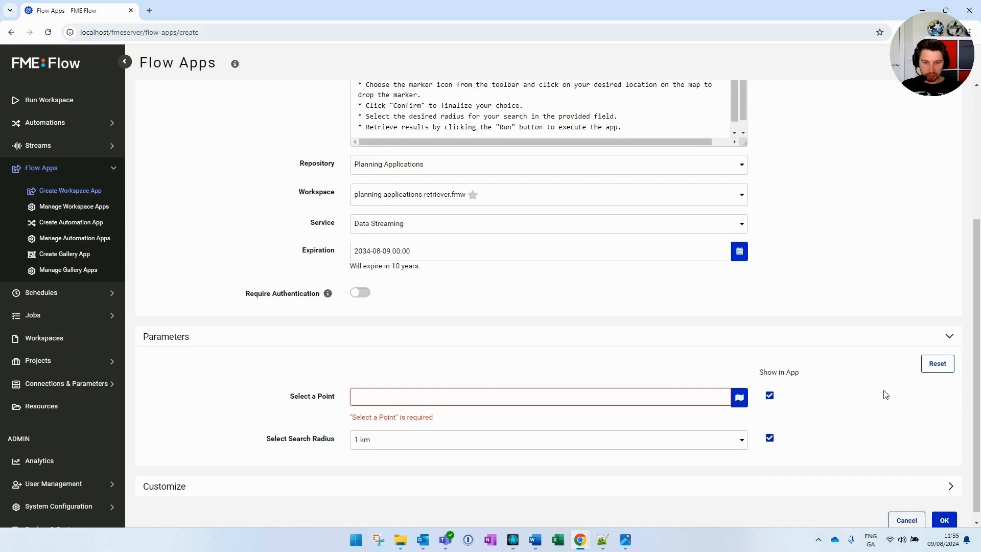
Look through the optional customization settings, create the workspace app without changing them, and open its URL
scroll(301, 435, "down", 1)
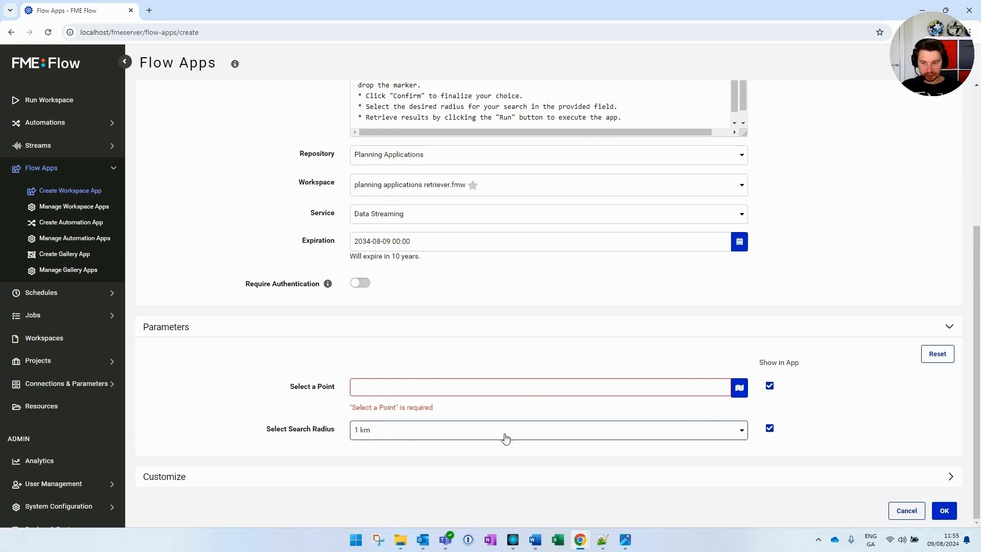
left_click(950, 477)
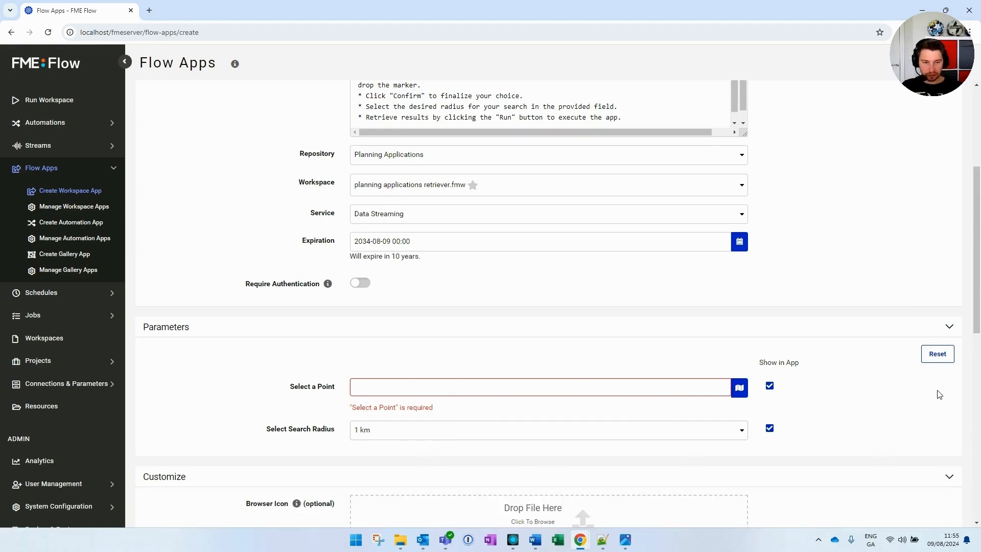
scroll(938, 392, "down", 4)
scroll(928, 369, "down", 3)
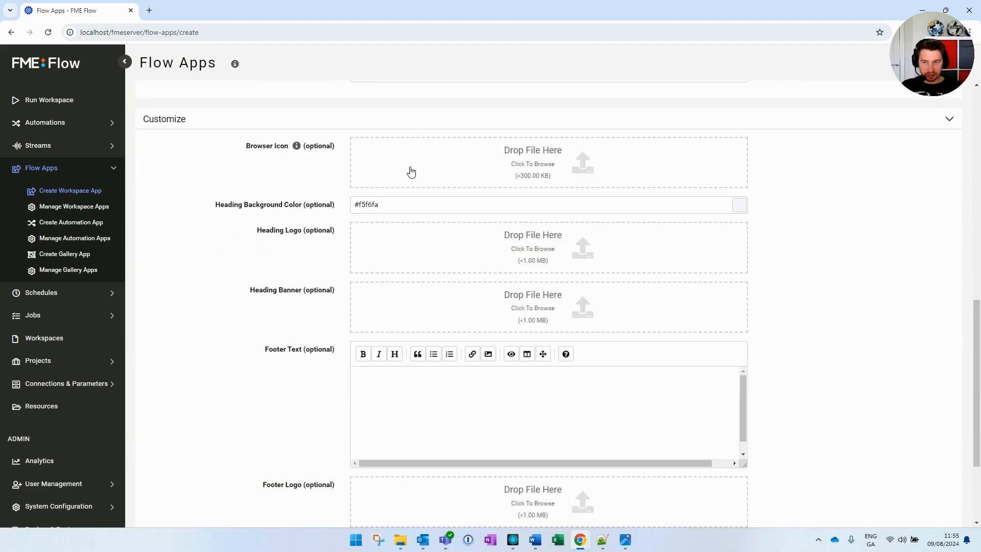
scroll(875, 357, "down", 3)
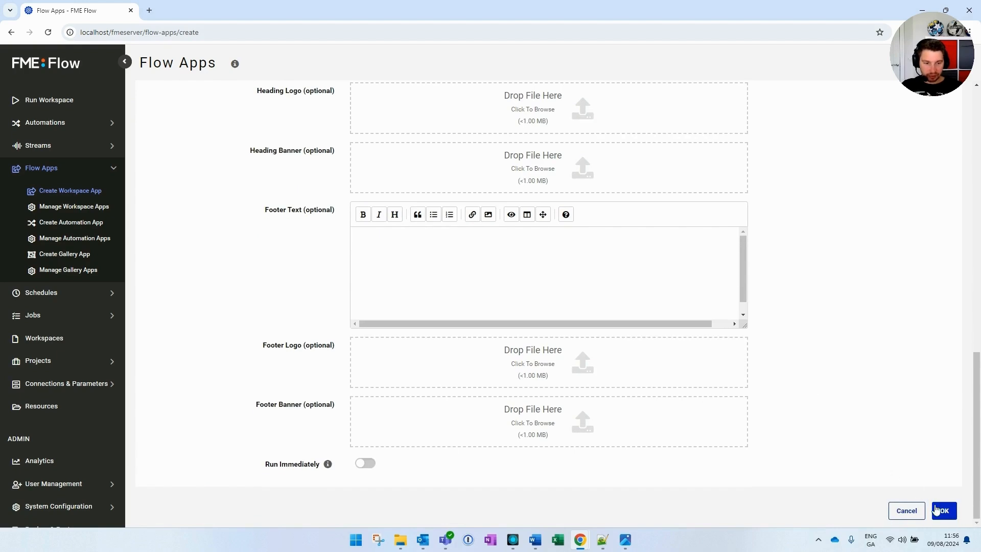
left_click(943, 512)
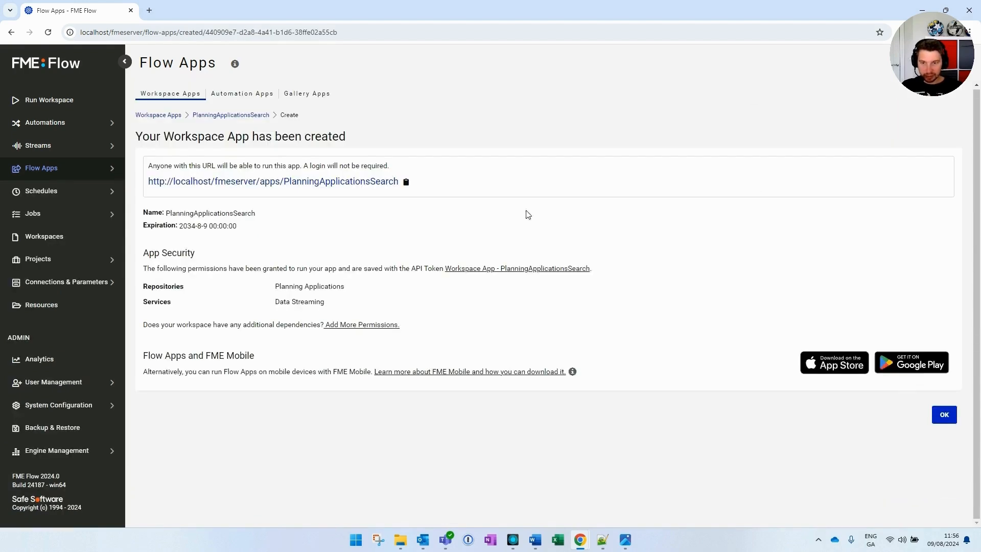
left_click(250, 182)
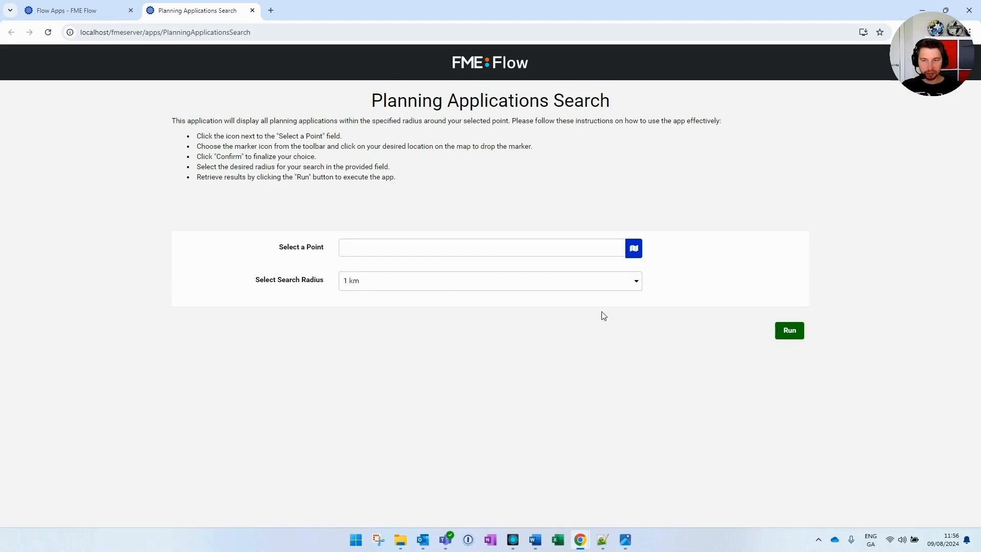
Return to FME Flow and reopen the PlanningApplicationsSearch app for editing with its customization settings expanded
left_click(91, 12)
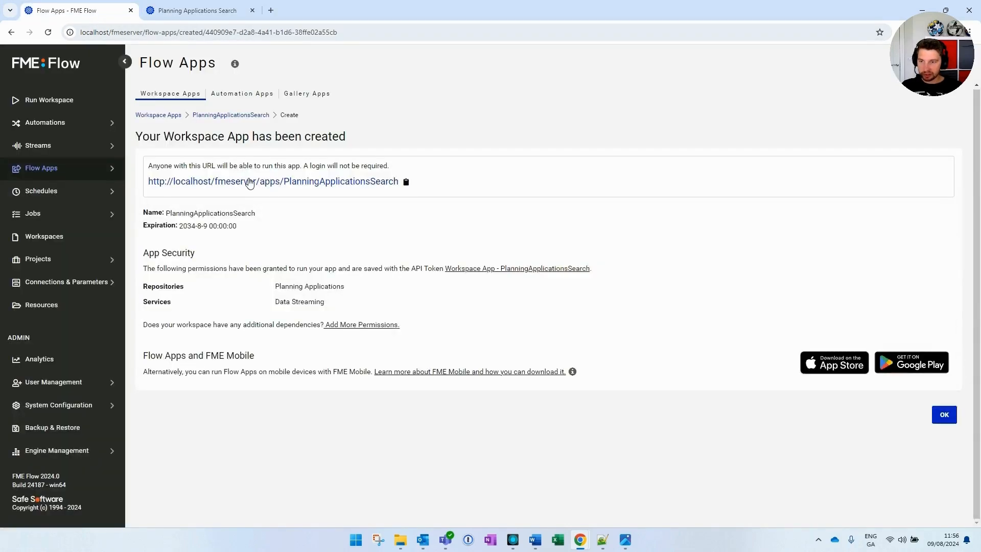
left_click(228, 117)
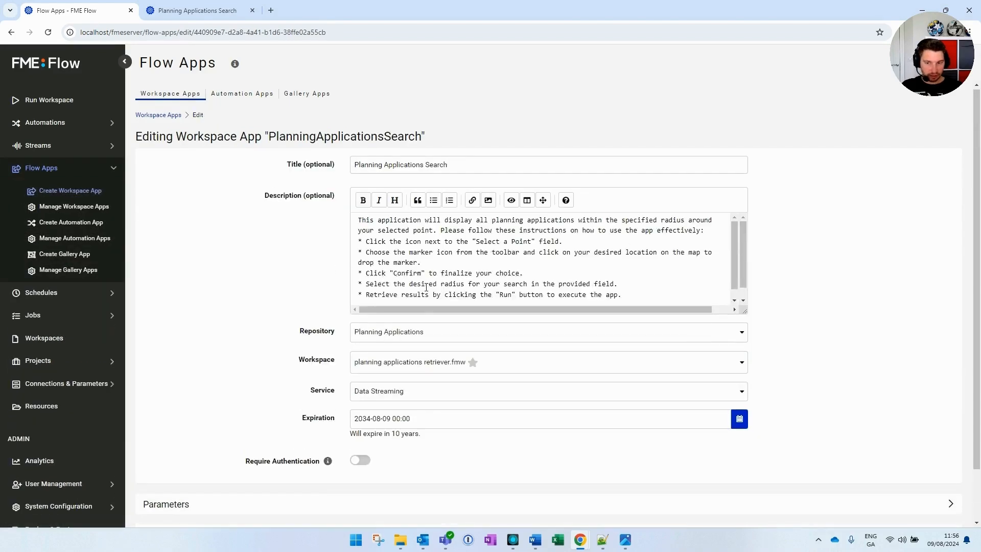
scroll(426, 287, "down", 1)
scroll(306, 368, "down", 1)
left_click(225, 476)
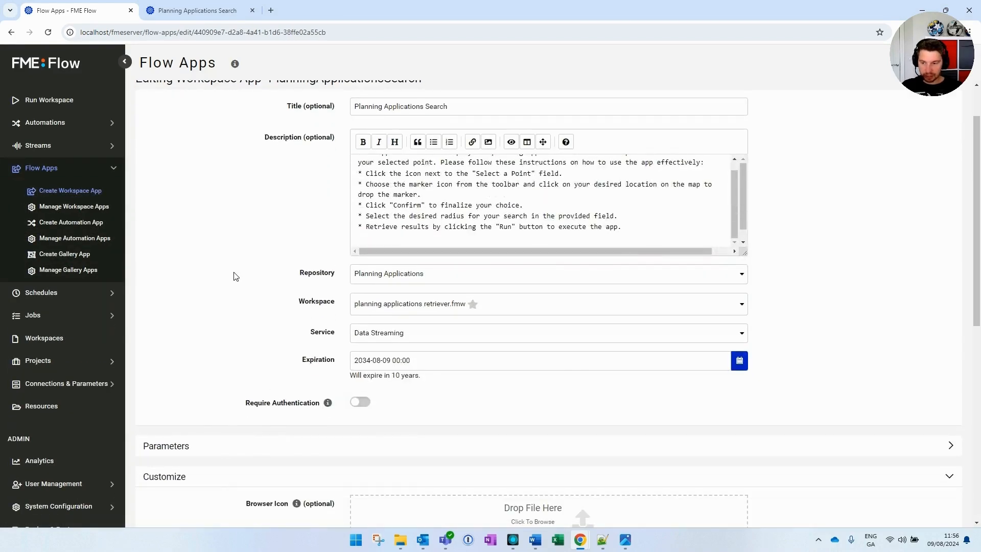
scroll(247, 277, "down", 7)
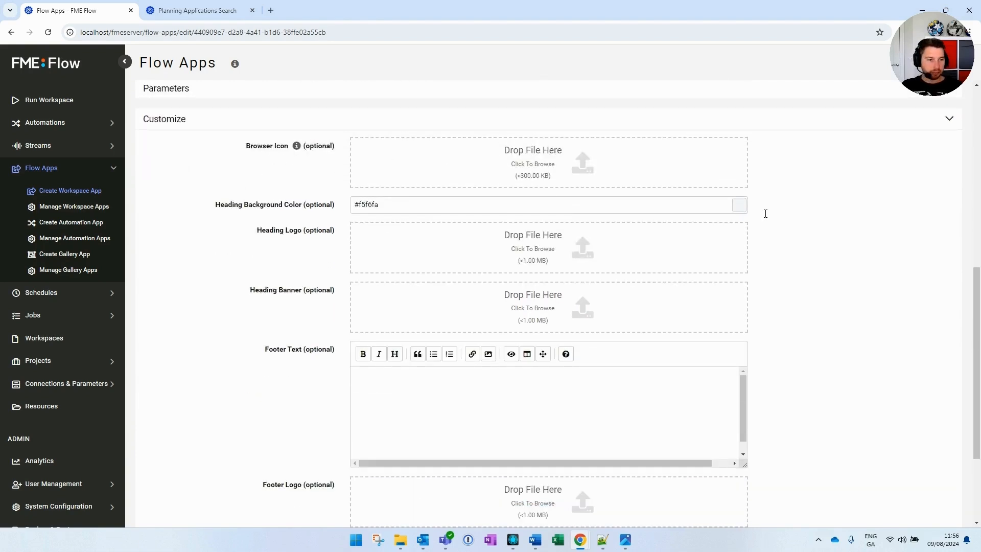
Add Browser Icon.png from File Explorer as the app's browser icon and accept the crop
key("alt+Tab")
left_click_drag(965, 297, 480, 182)
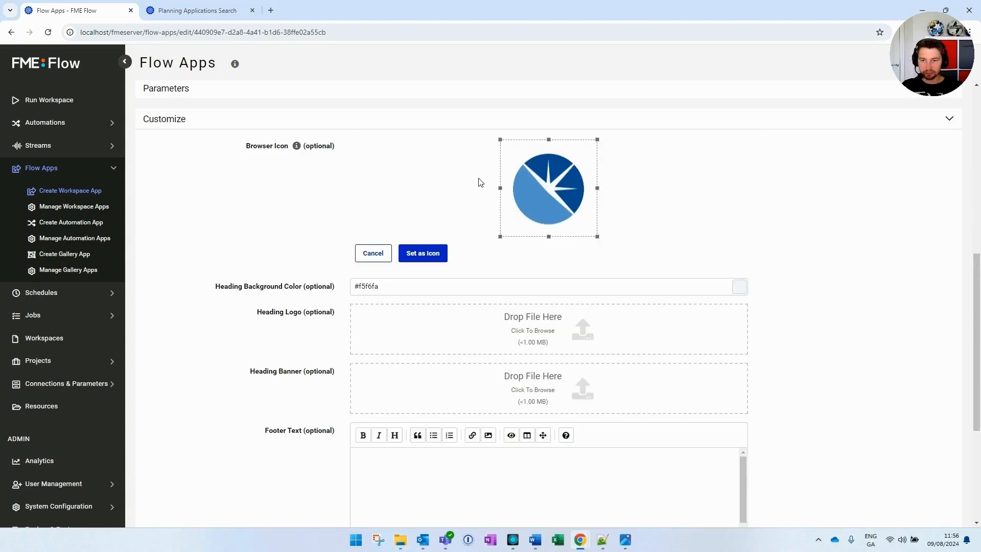
left_click(424, 251)
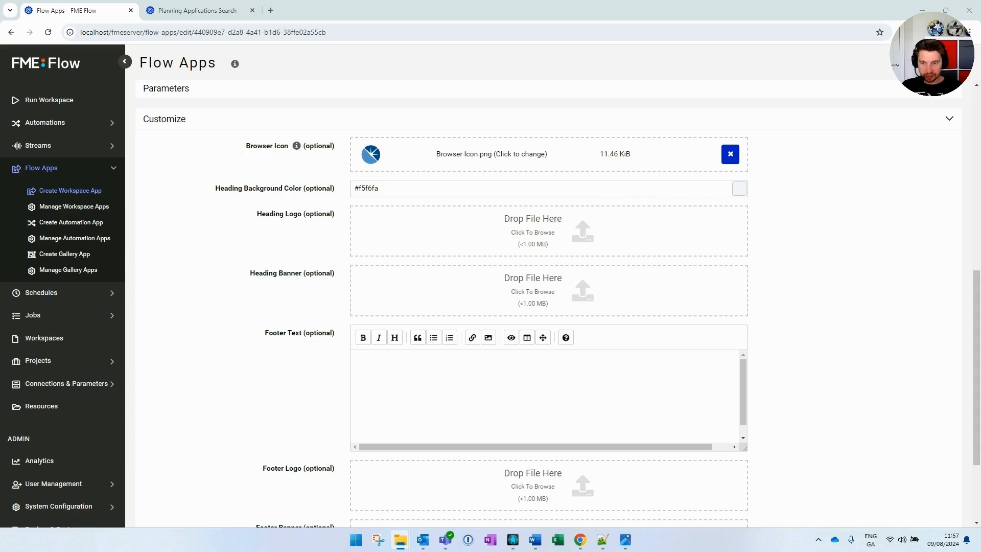
Add header image 1.jpg as the heading banner and Header Logo.png as the heading logo
left_click_drag(721, 385, 447, 305)
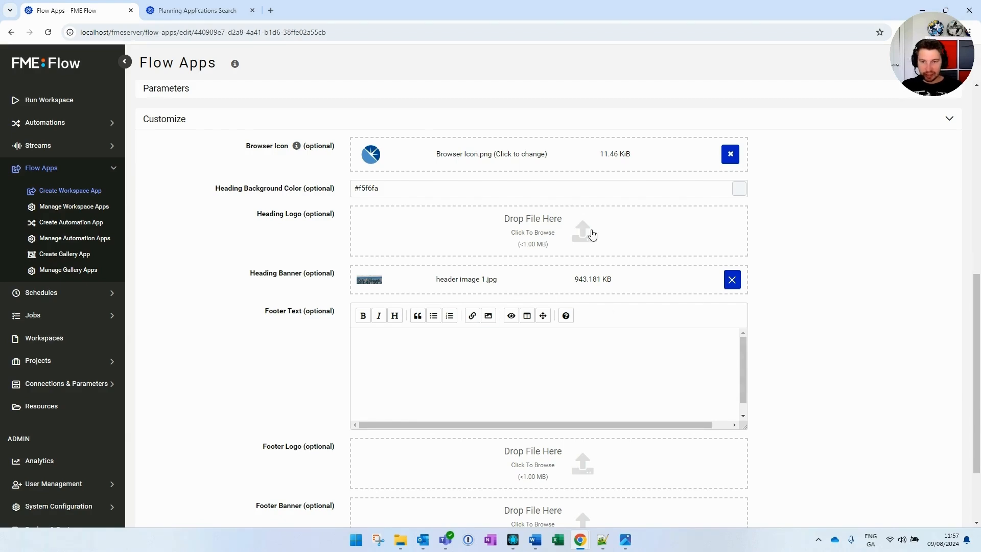
left_click(980, 244)
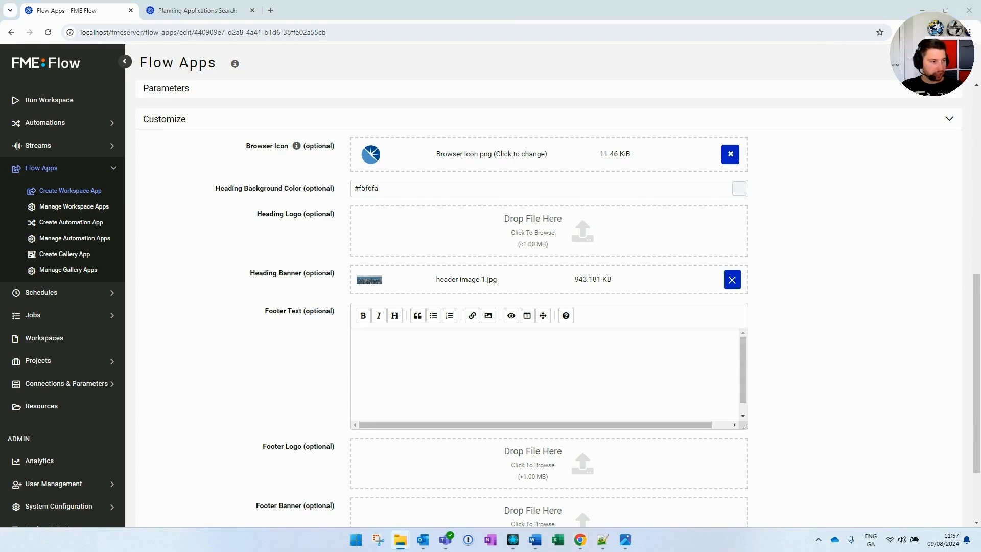
left_click_drag(980, 245, 406, 239)
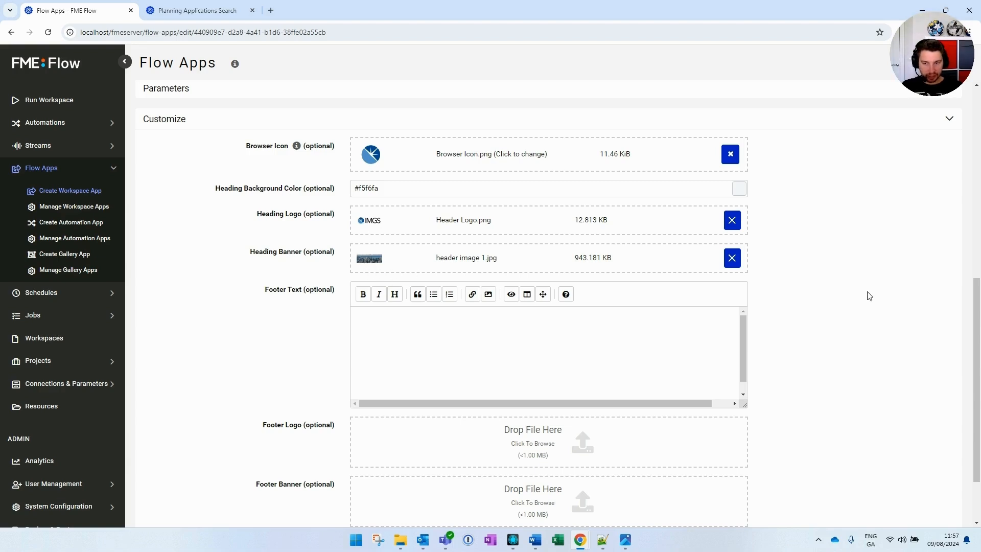
Paste the footer text "For support using this portal please contact:" followed by the GIS Support Manager's name, phone number and e-mail address
scroll(835, 298, "down", 2)
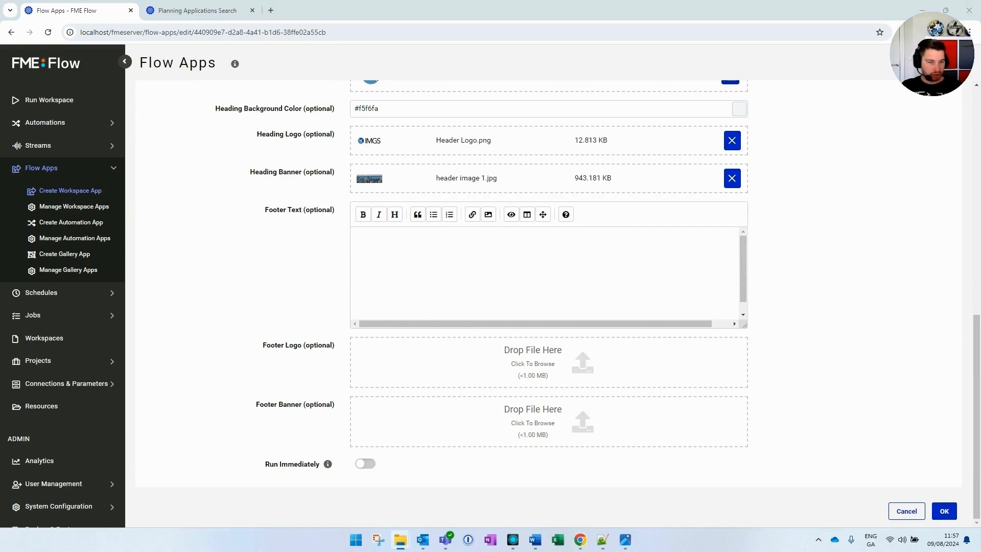
left_click(567, 292)
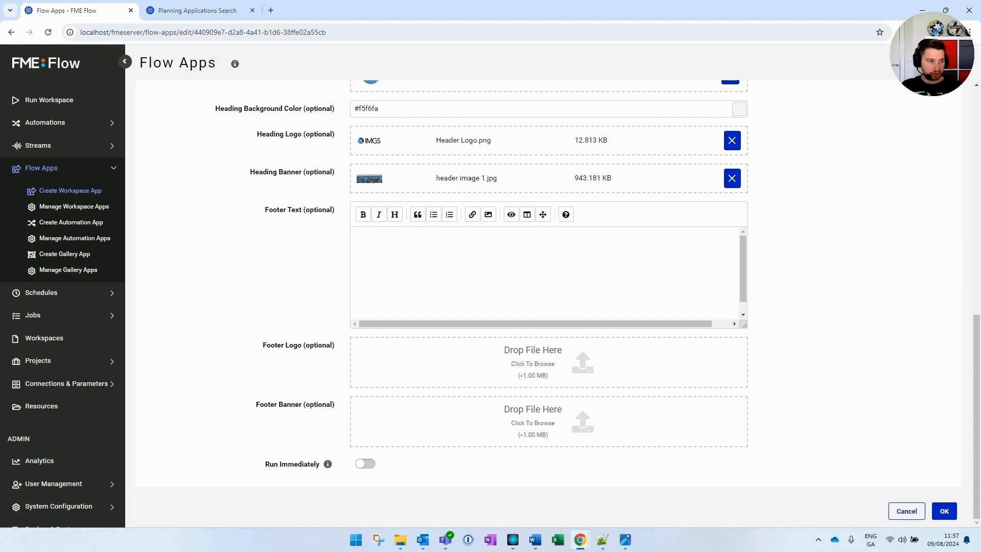
key("alt+Tab")
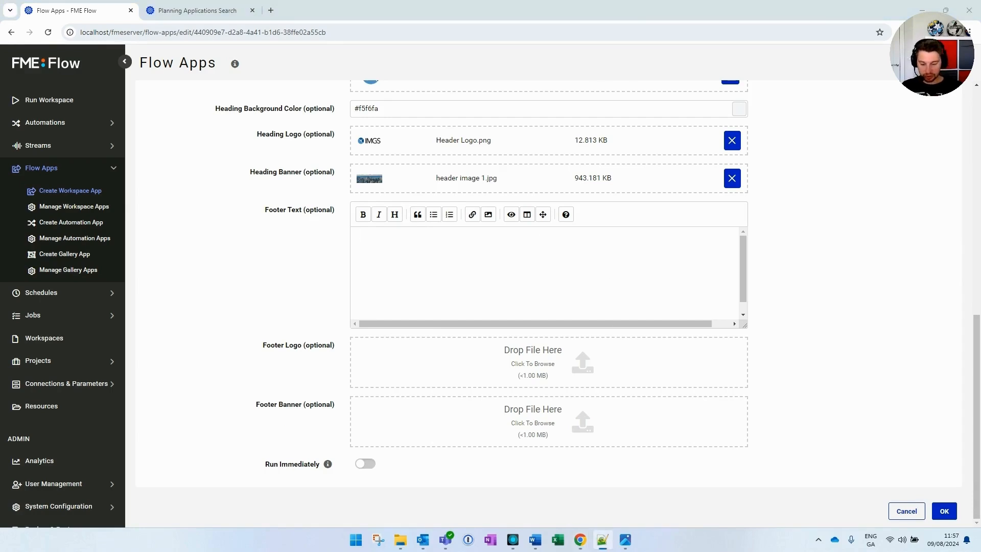
left_click(456, 266)
key("ctrl+v")
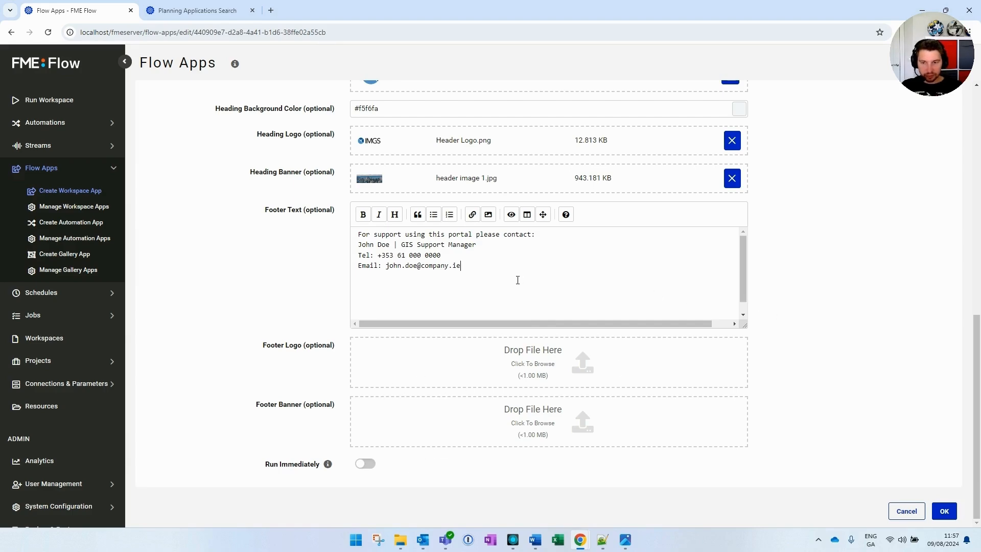
scroll(517, 280, "up", 1)
scroll(470, 324, "up", 9)
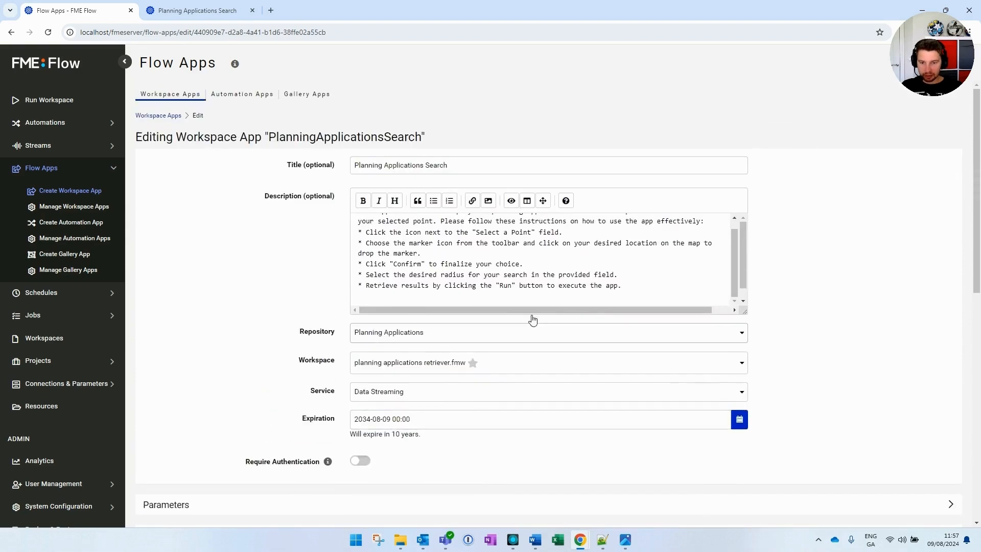
left_click_drag(974, 218, 971, 387)
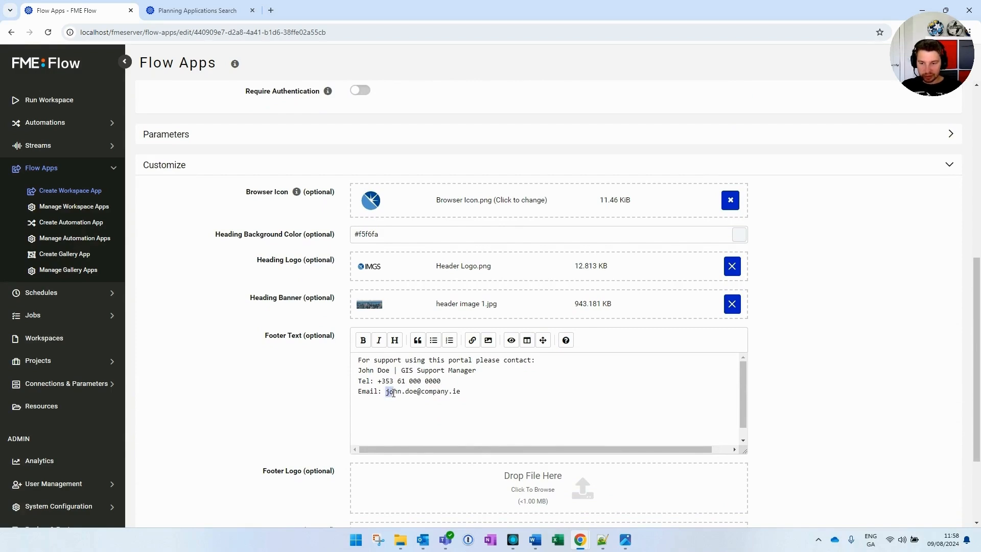
left_click_drag(393, 392, 462, 393)
left_click(463, 393)
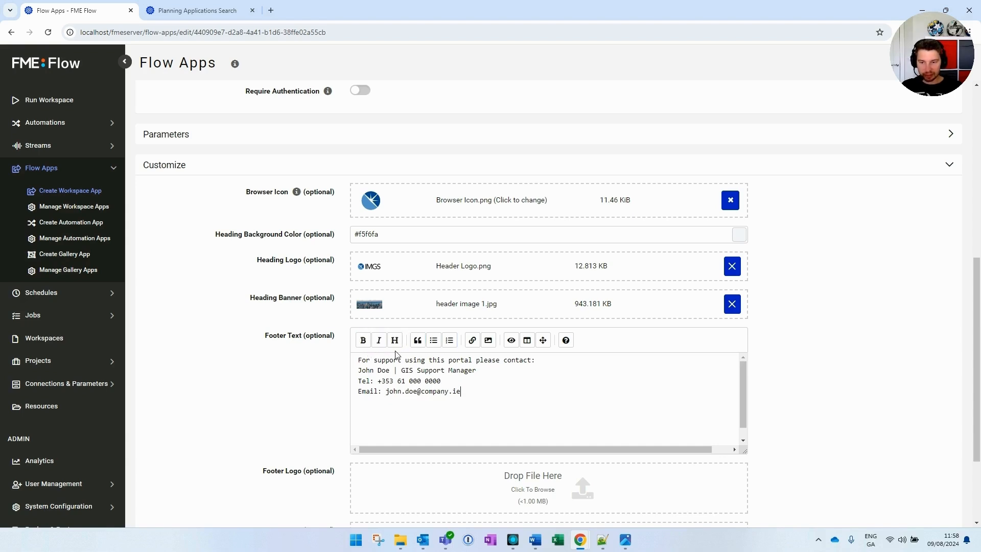
Format the footer line "For support using this portal please contact:" as a level-four heading
left_click_drag(536, 360, 357, 360)
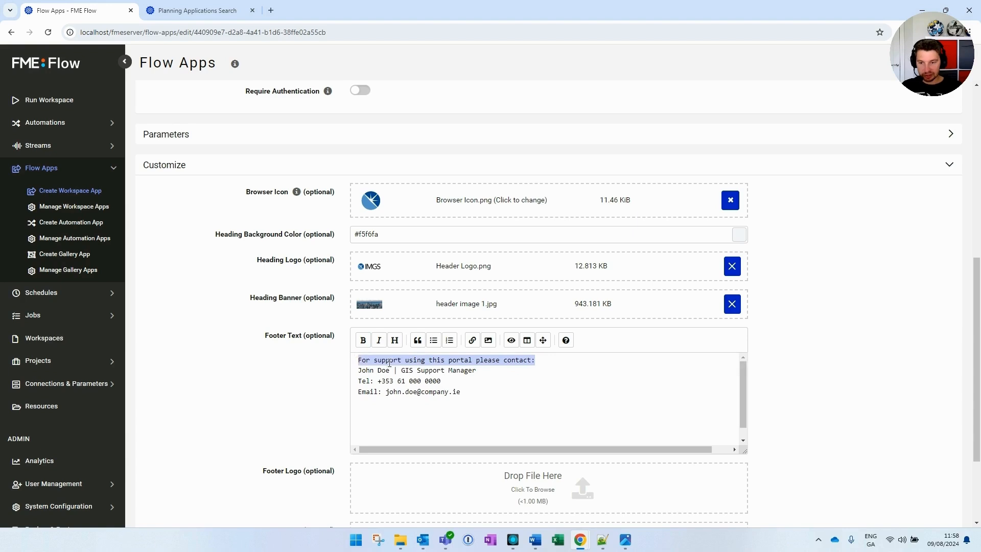
left_click(394, 340)
left_click(395, 340)
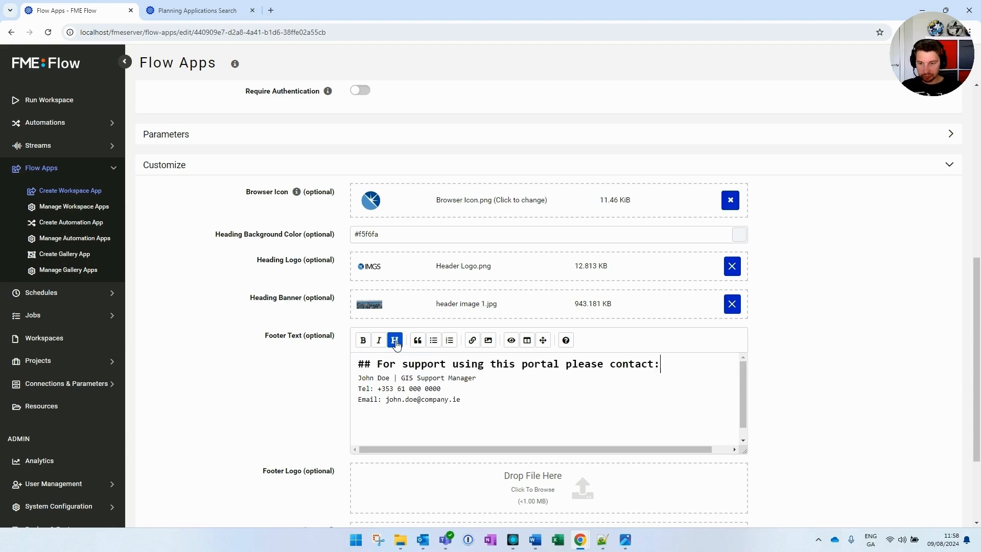
left_click(395, 341)
left_click(395, 340)
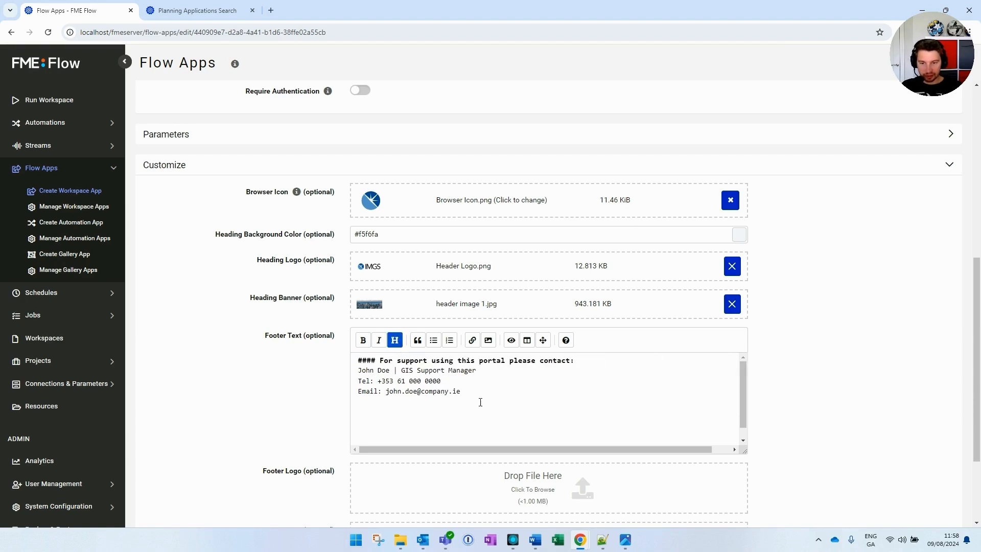
left_click(501, 404)
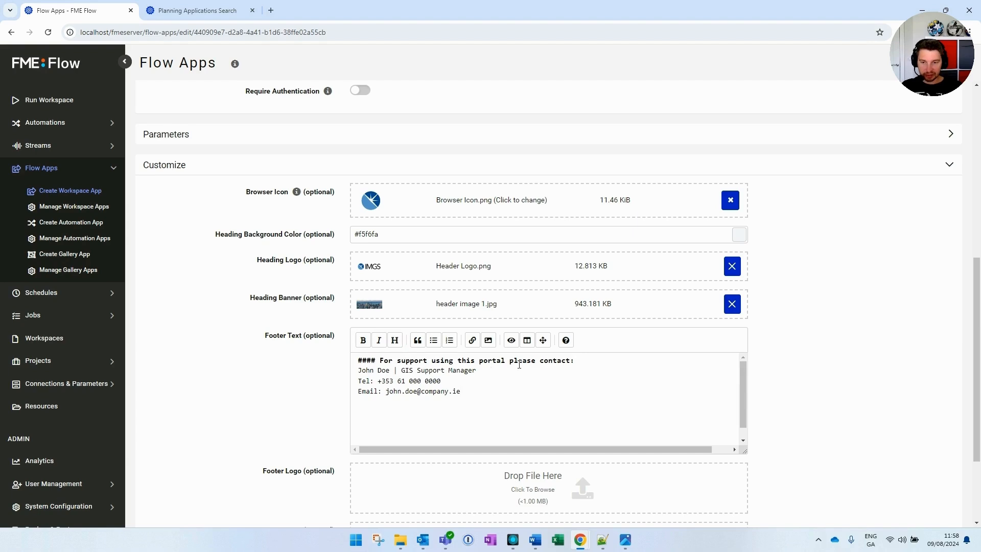
mouse_move(582, 363)
left_mouse_down()
mouse_move(359, 360)
mouse_move(527, 369)
mouse_move(581, 360)
left_mouse_up()
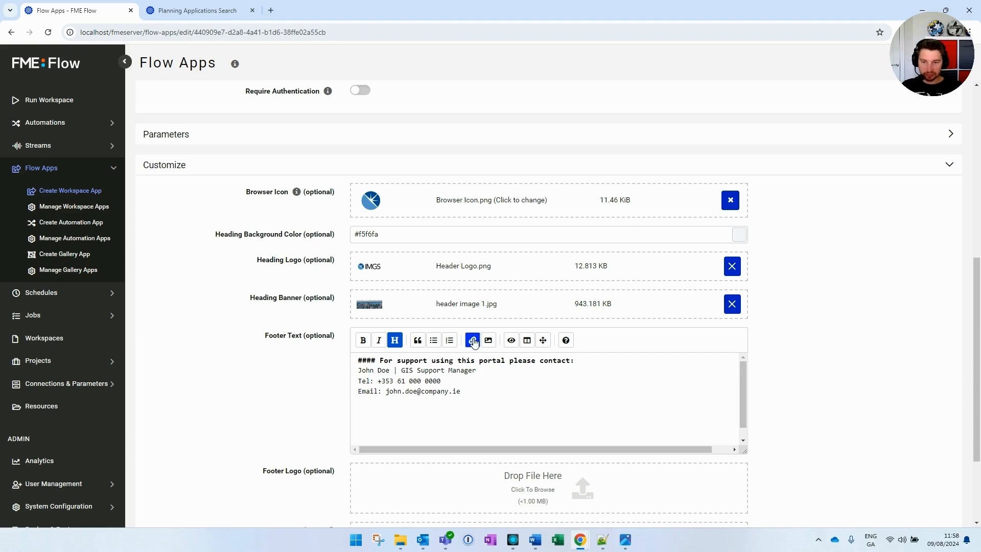
left_click_drag(460, 392, 388, 392)
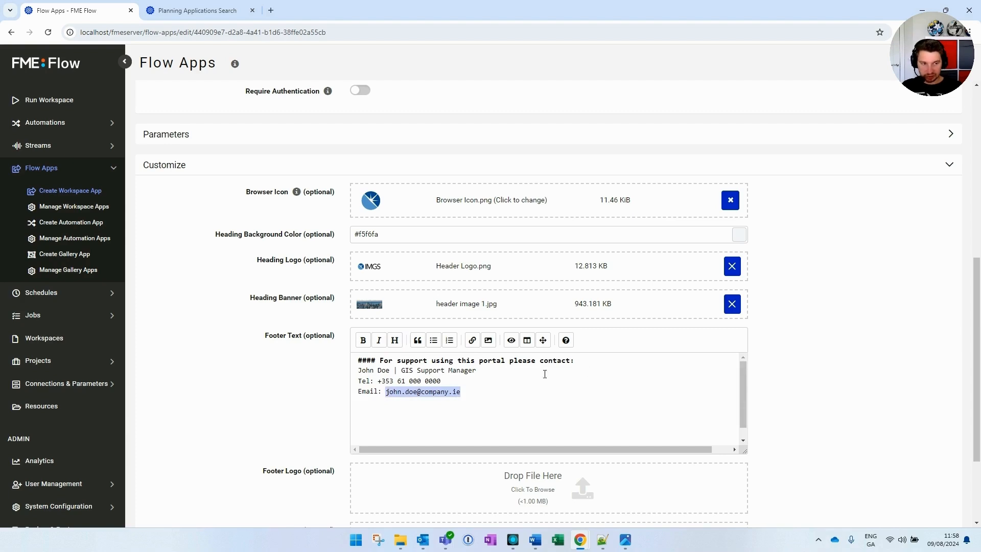
left_click(472, 340)
left_click(533, 407)
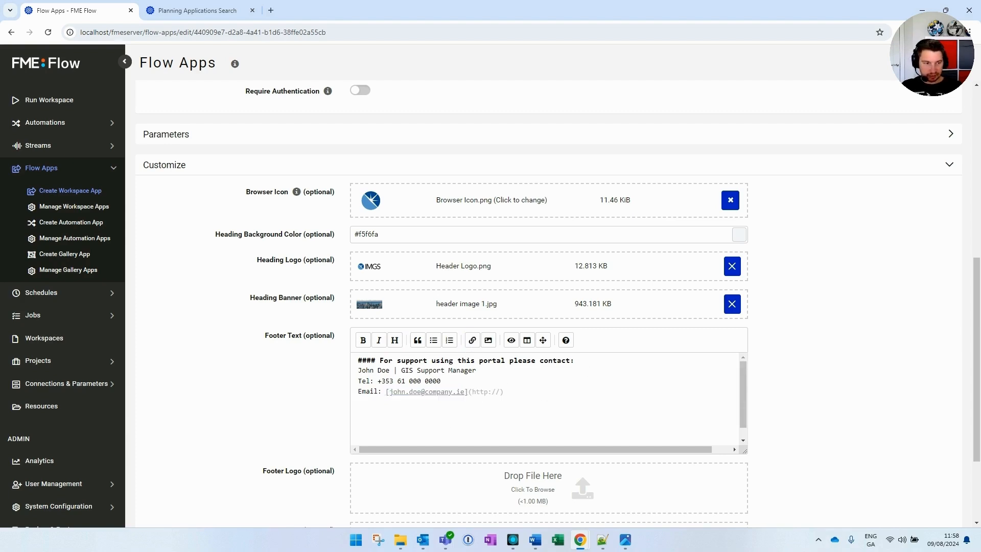
key("alt+Tab")
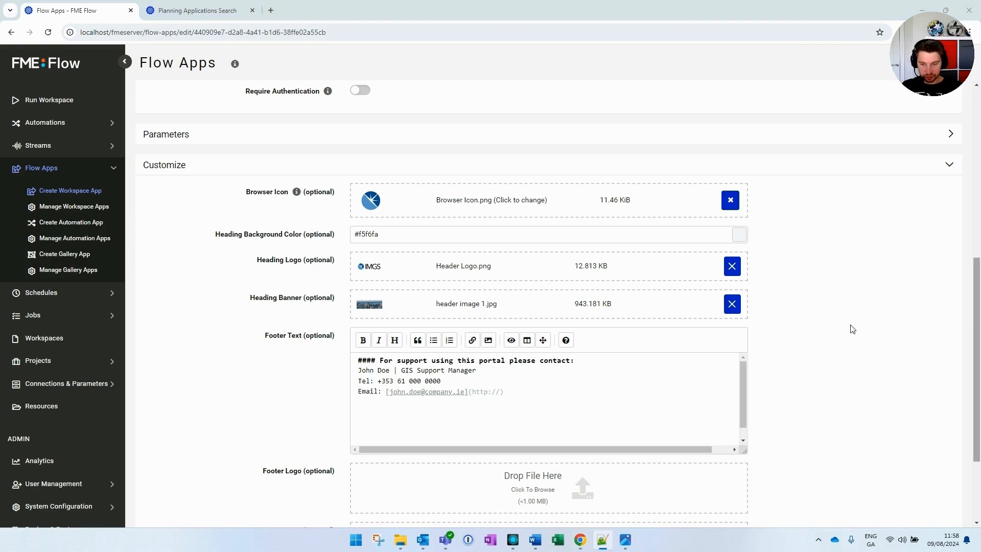
left_click(474, 392)
left_click_drag(476, 391, 496, 391)
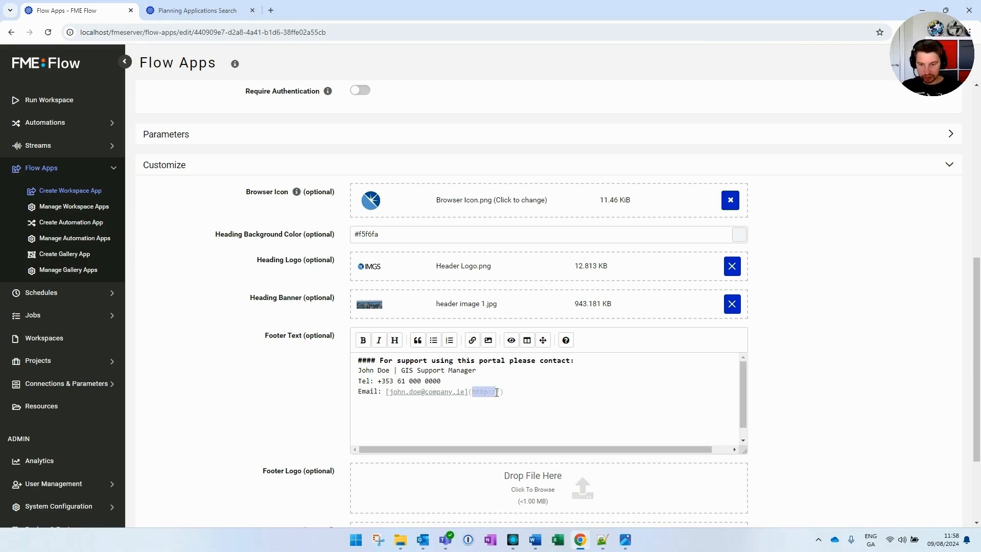
key("ctrl+v")
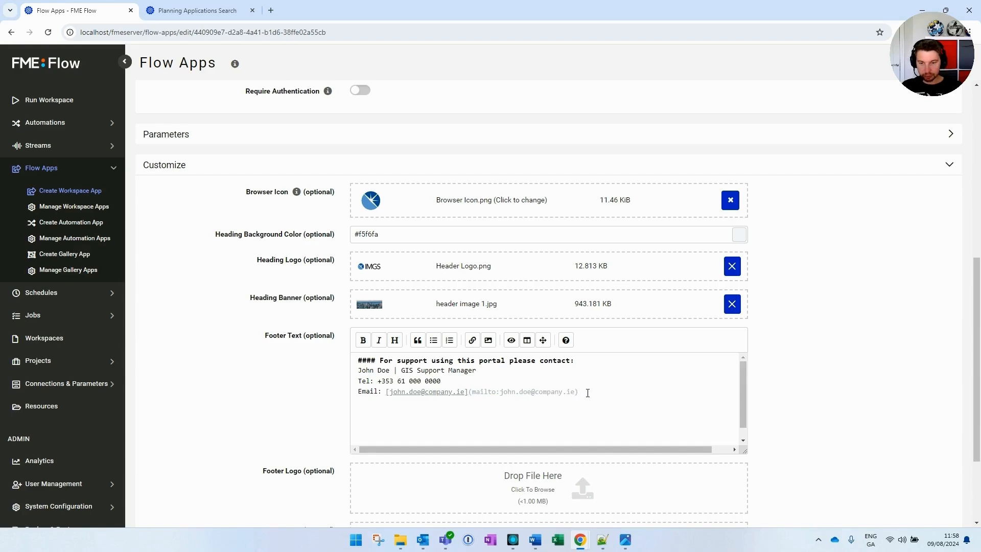
Save the customized workspace app and briefly switch to its open Planning Applications Search page
scroll(914, 365, "down", 3)
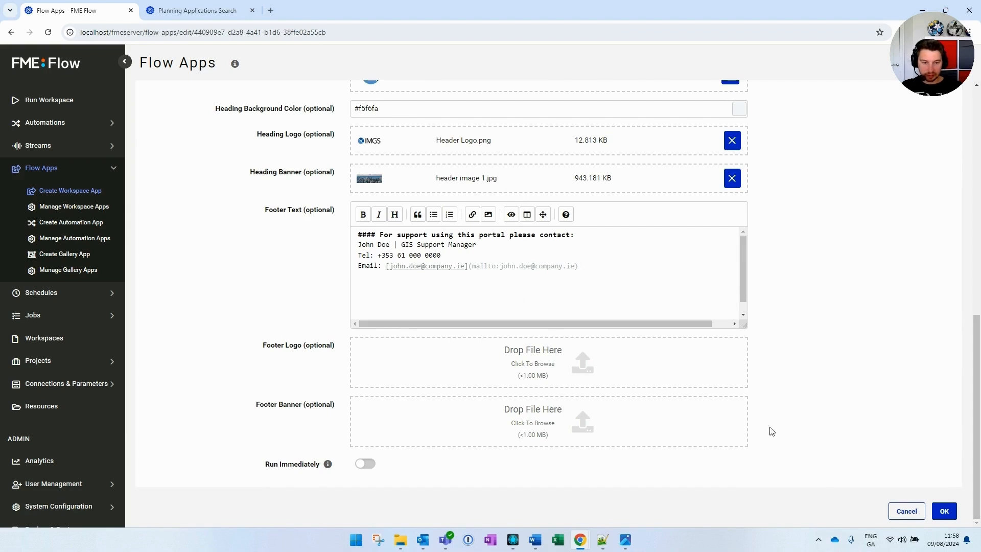
left_click(943, 512)
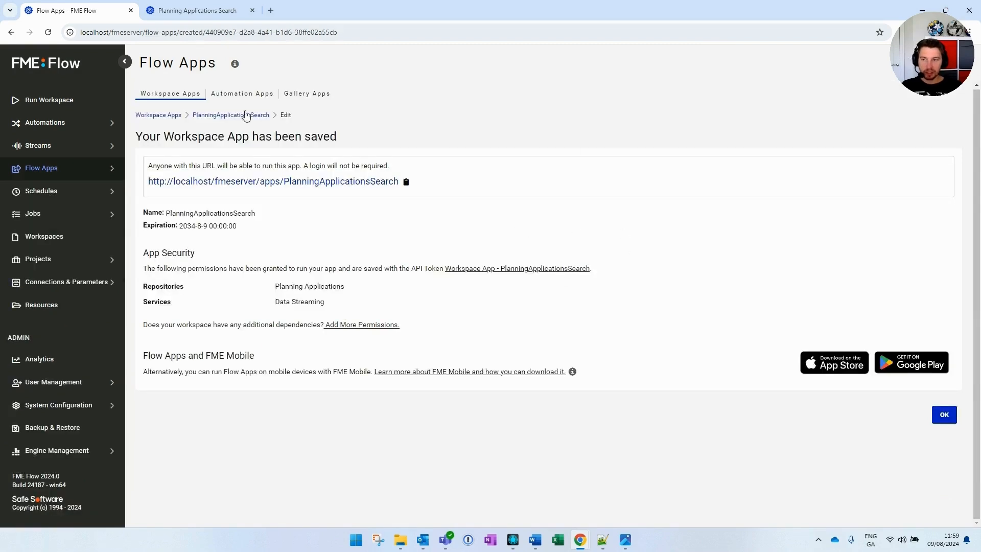
left_click(197, 10)
left_click(134, 16)
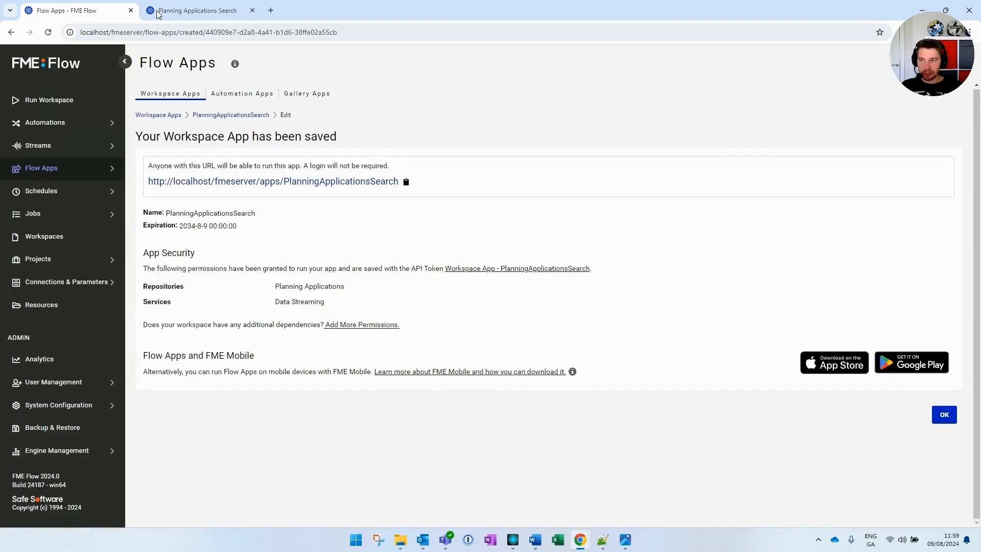
Close the outdated Planning Applications Search page and reopen the saved app from its URL in a new browser tab
middle_click(167, 11)
middle_click(231, 183)
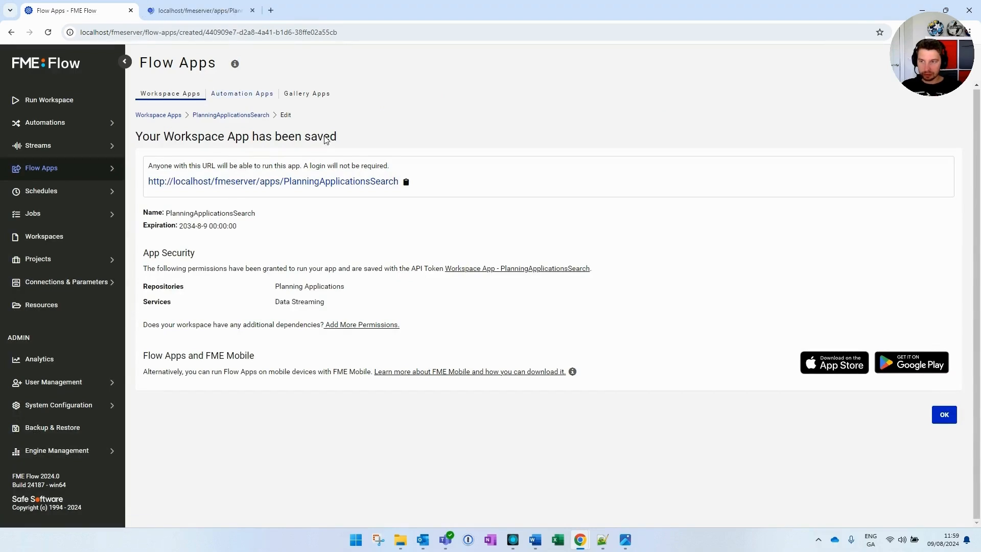
key("ctrl+Tab")
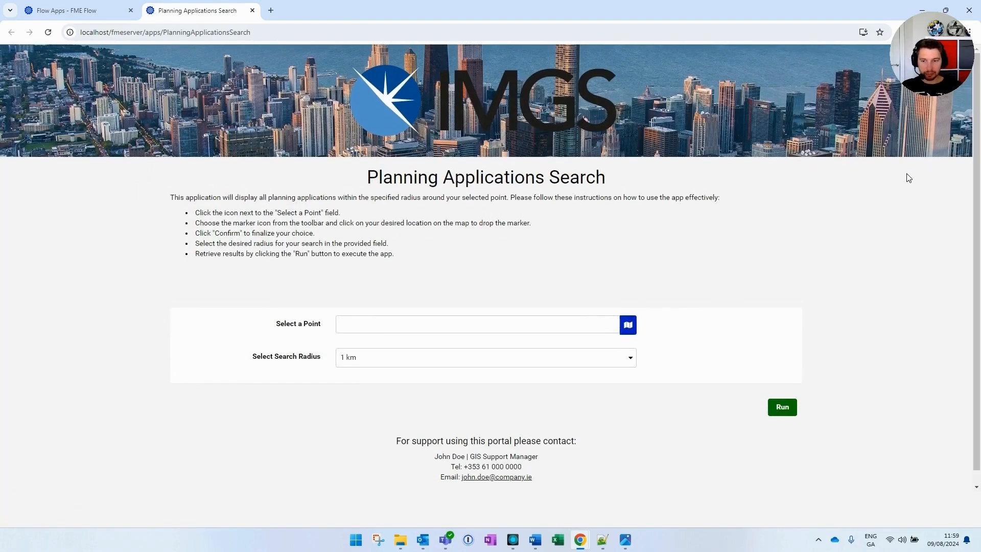
Place a point marker on the map in southwest Dublin, near Walkinstown, and confirm it as the search point
left_click(628, 326)
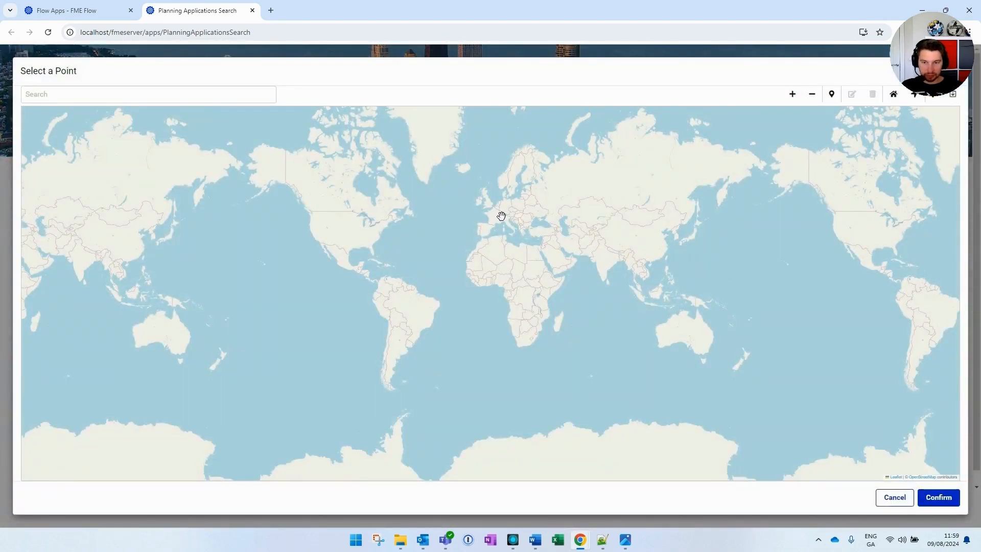
scroll(490, 212, "up", 2)
left_click_drag(462, 184, 544, 293)
scroll(544, 292, "up", 6)
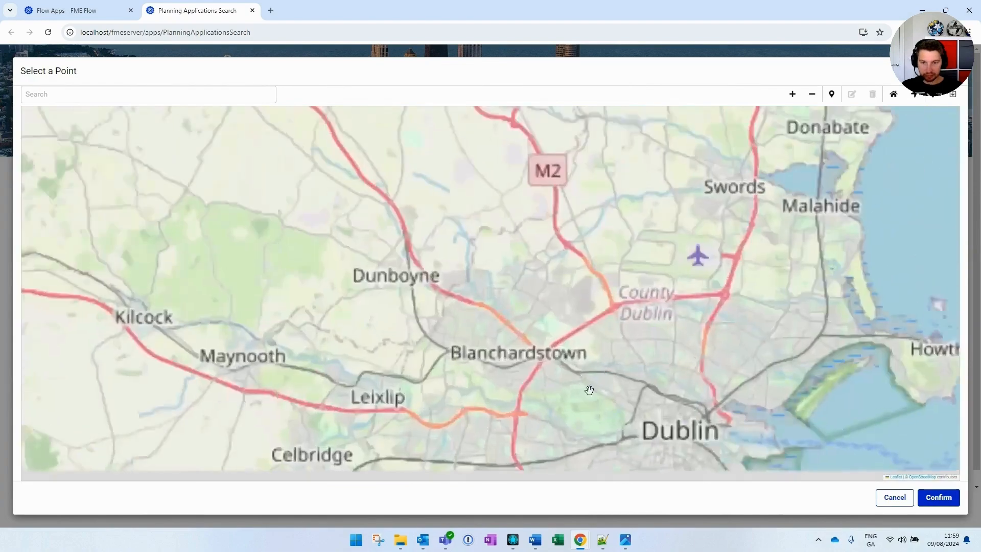
left_click_drag(589, 390, 483, 218)
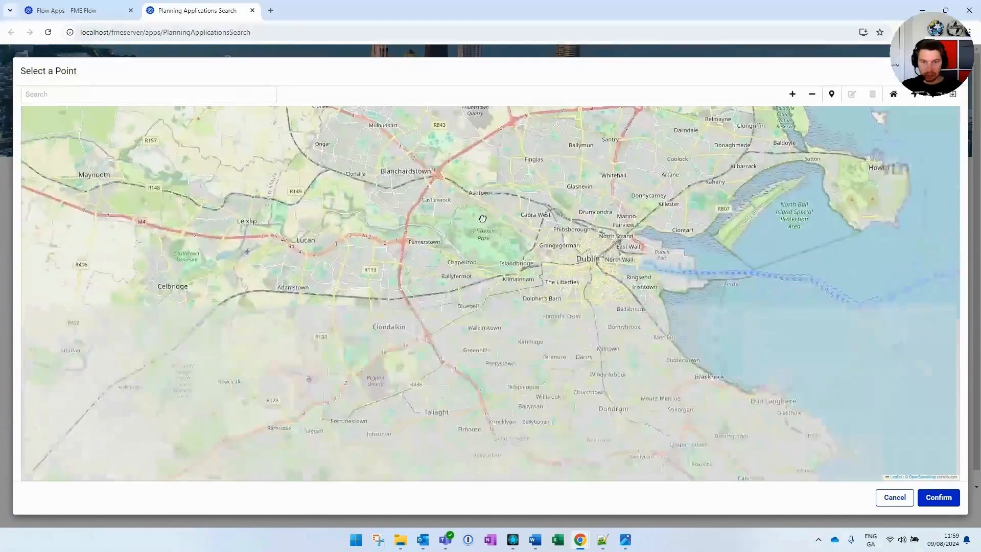
left_click(831, 94)
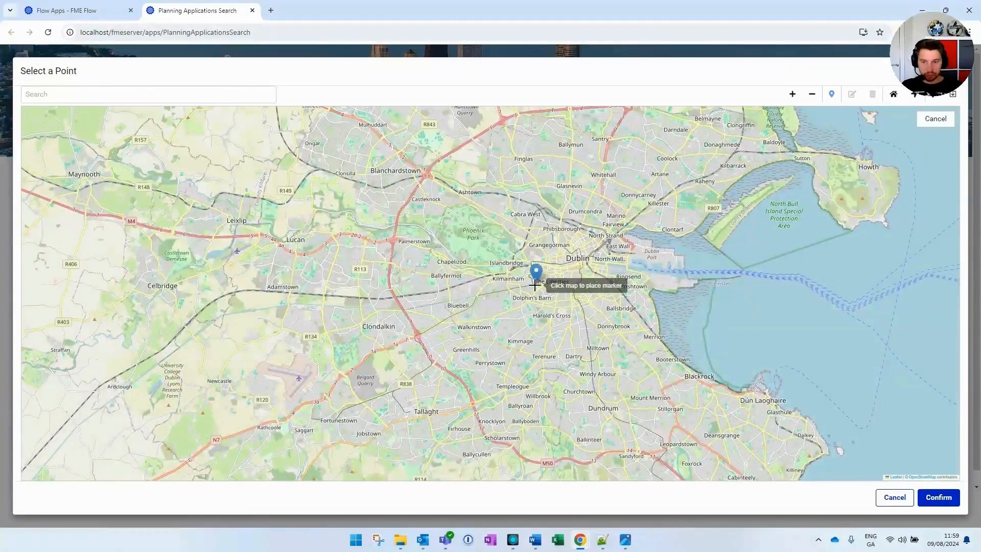
left_click(466, 333)
left_click(938, 497)
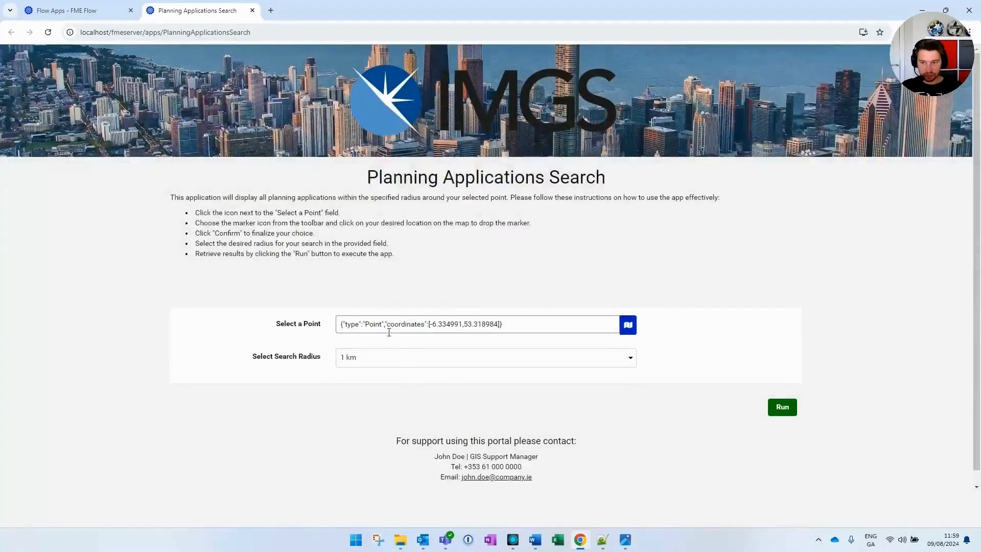
Set the search radius to 2 km and run the planning applications search
left_click(401, 366)
left_click(363, 399)
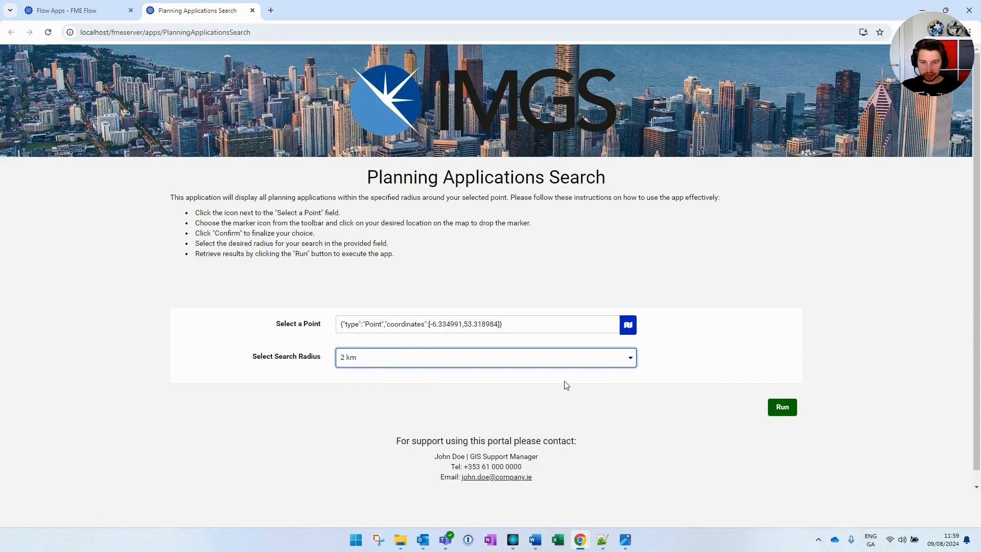
left_click(783, 408)
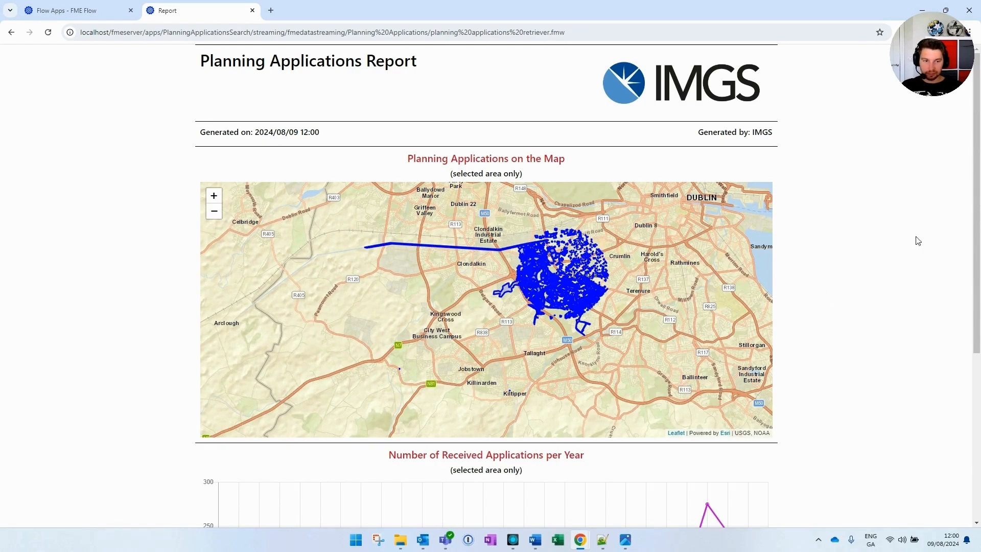
Examine the report's map of planning applications, one parcel's reference, and the chart of received applications per year
scroll(975, 185, "down", 1)
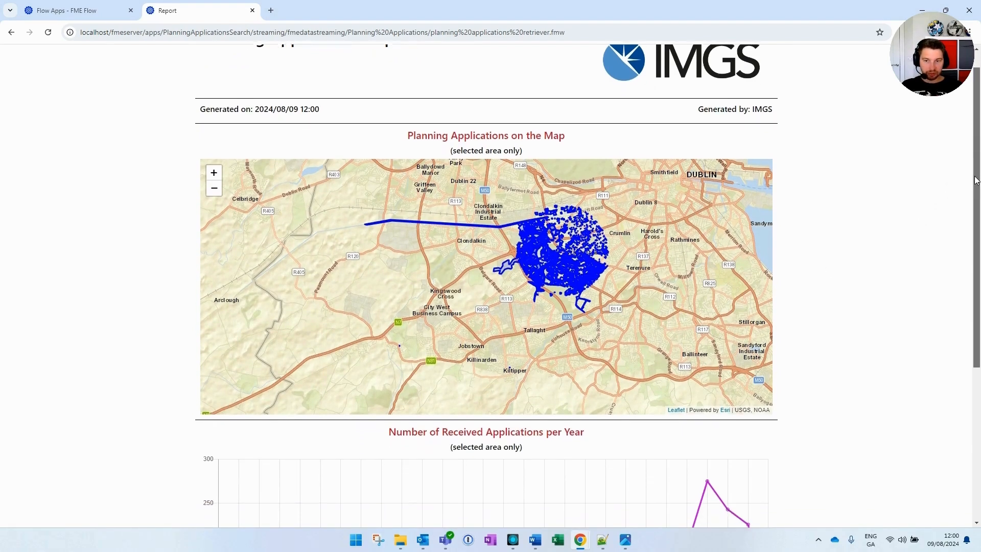
scroll(976, 185, "up", 1)
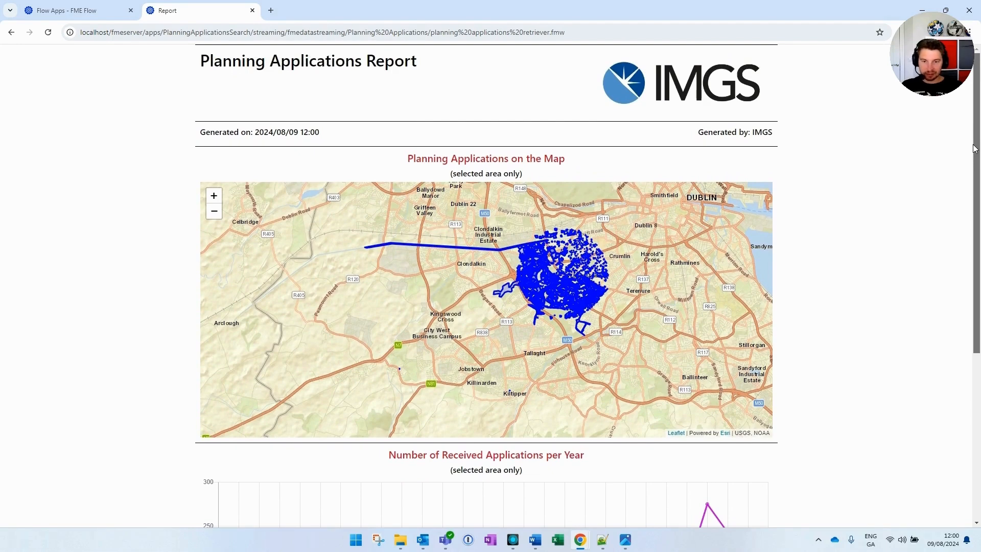
scroll(974, 162, "down", 1)
scroll(974, 160, "up", 1)
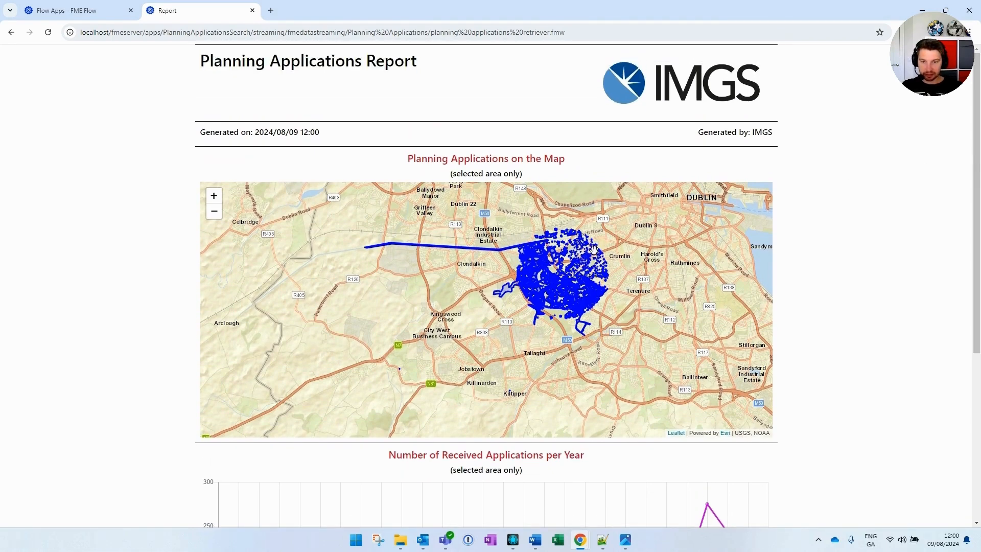
scroll(591, 254, "up", 1)
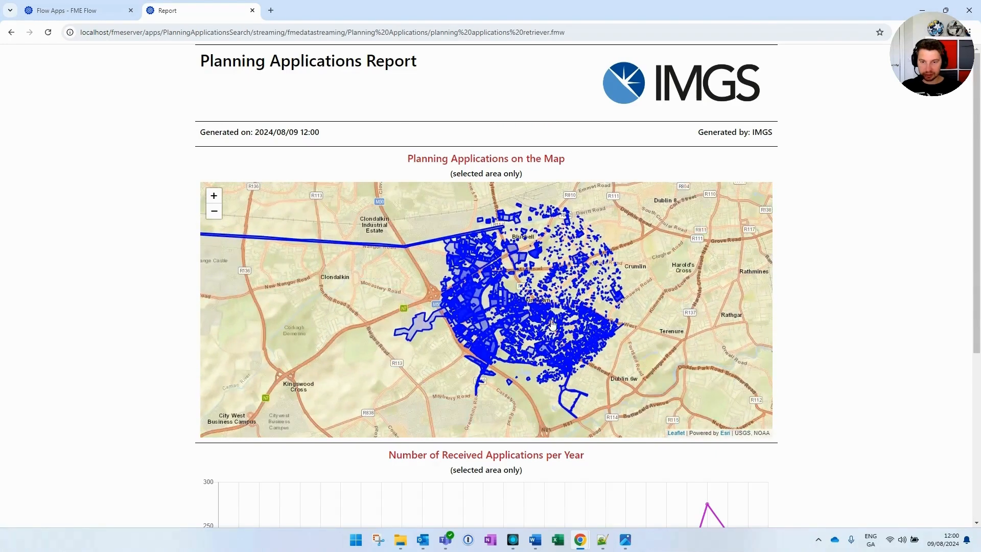
scroll(551, 325, "up", 1)
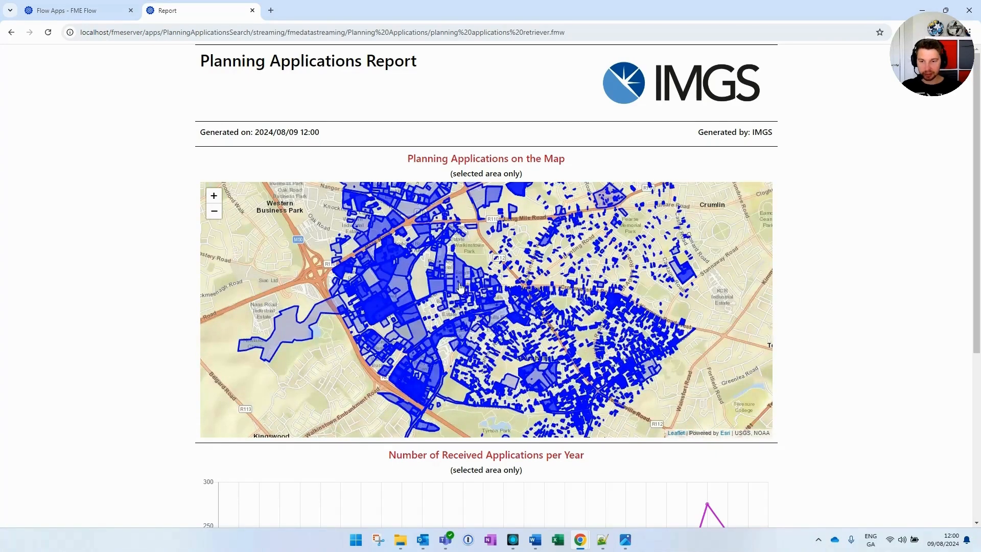
left_click(459, 287)
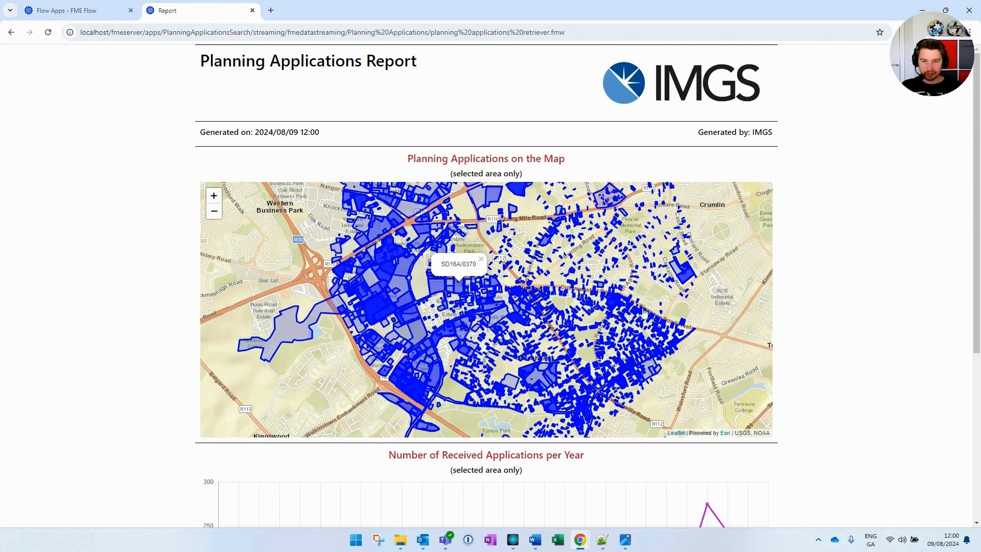
scroll(836, 266, "down", 2)
scroll(837, 266, "down", 3)
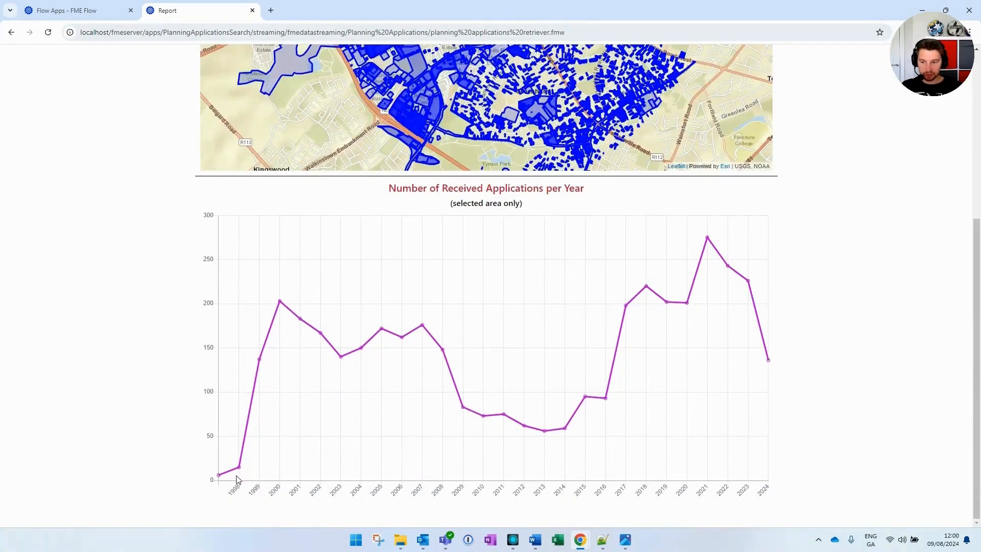
mouse_move(301, 322)
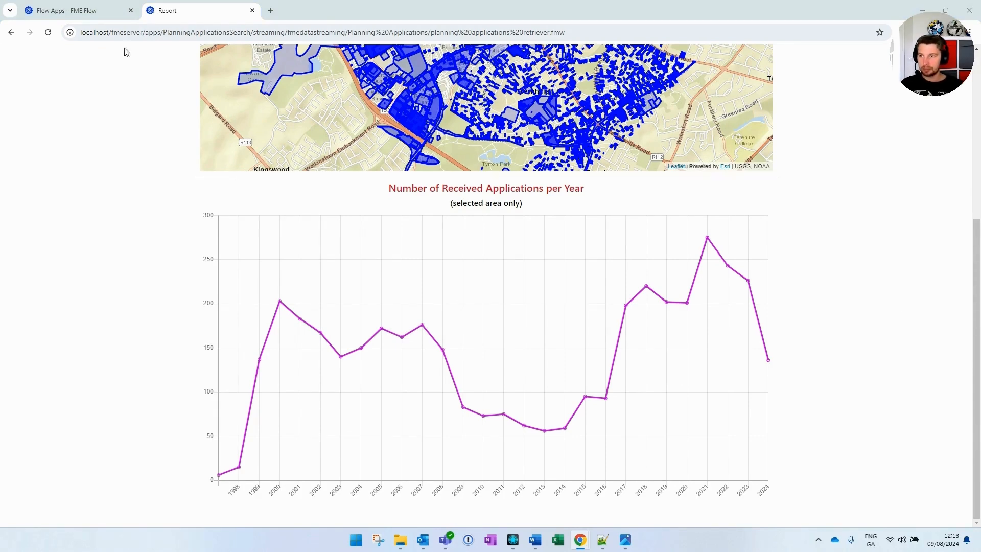
Return to Flow Apps, view the automation apps list, and start creating a new gallery app
left_click(84, 10)
left_click(234, 94)
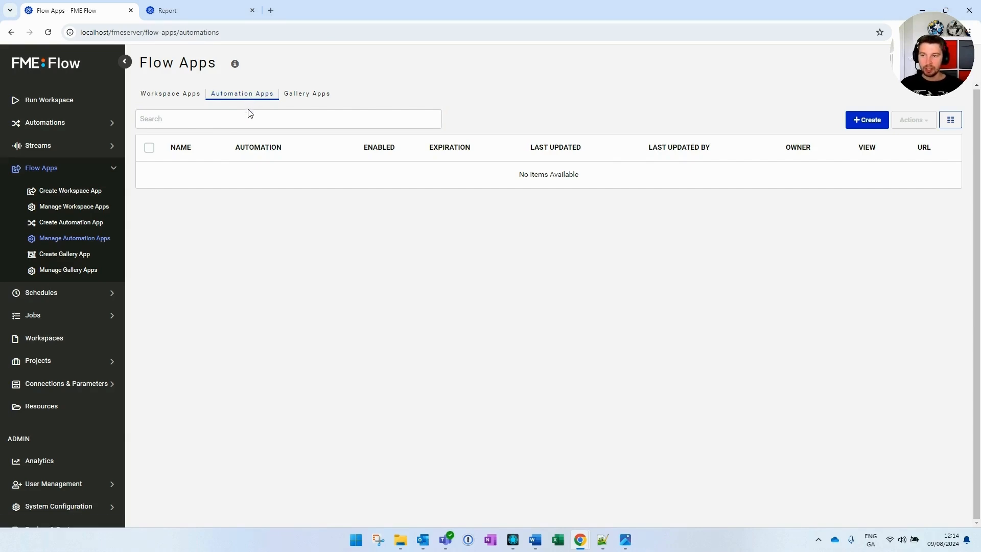
left_click(303, 98)
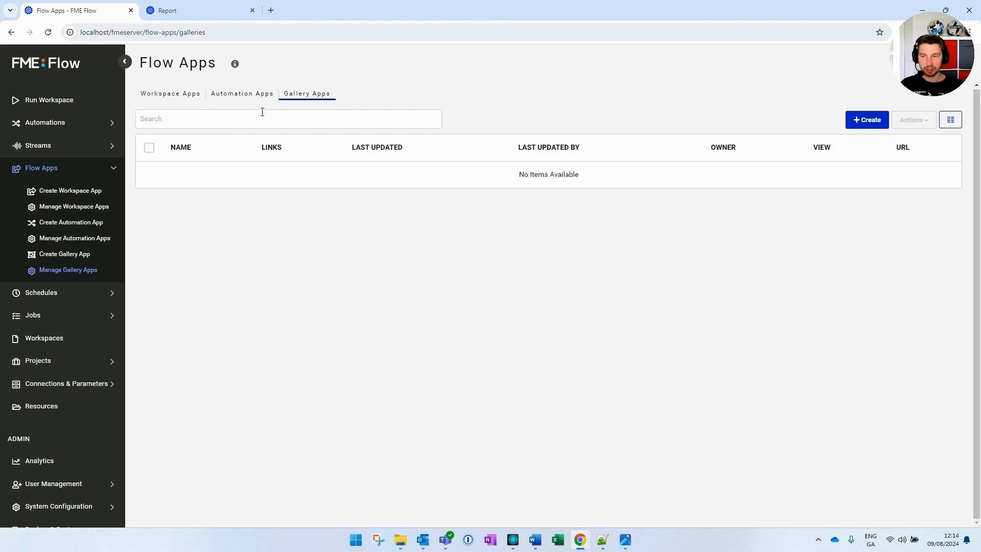
left_click(868, 122)
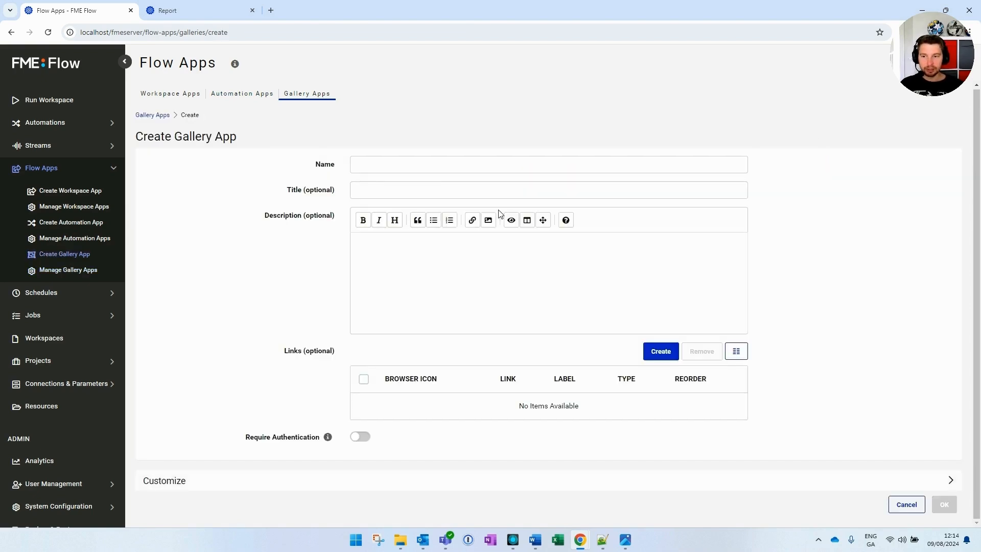
Name the gallery app PlanningApplicationsLandingPage, using the name copied from the notes
left_click(370, 166)
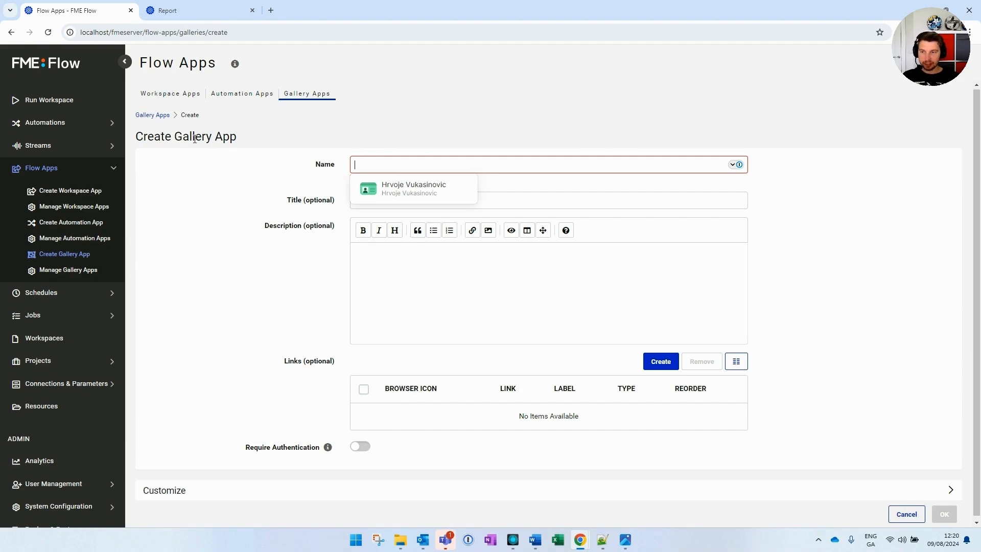
left_click_drag(137, 136, 252, 143)
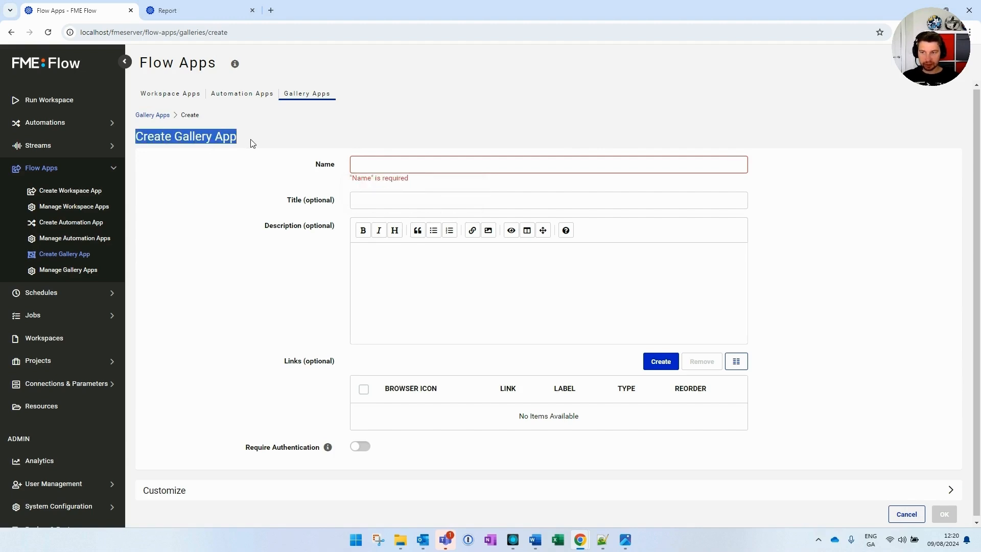
left_click(386, 164)
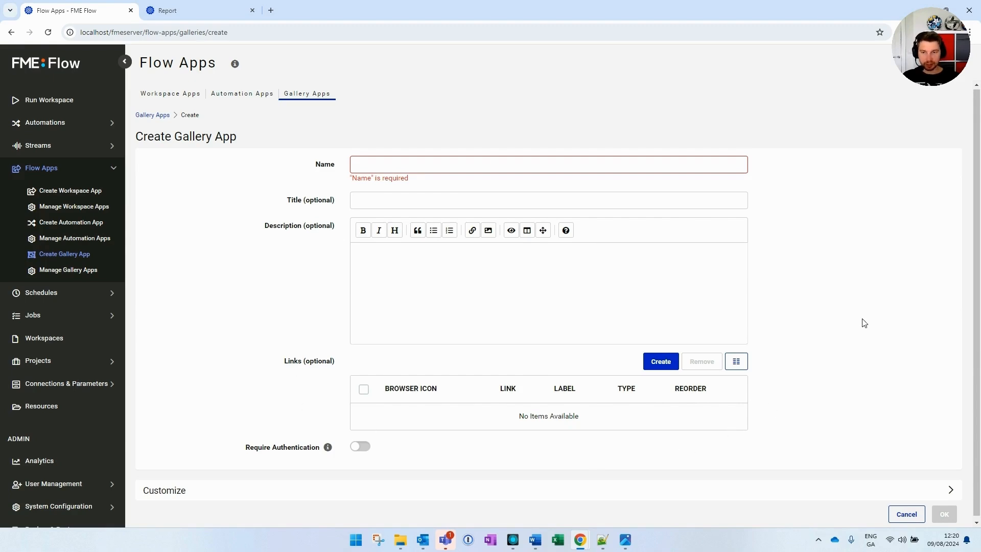
key("alt+Tab")
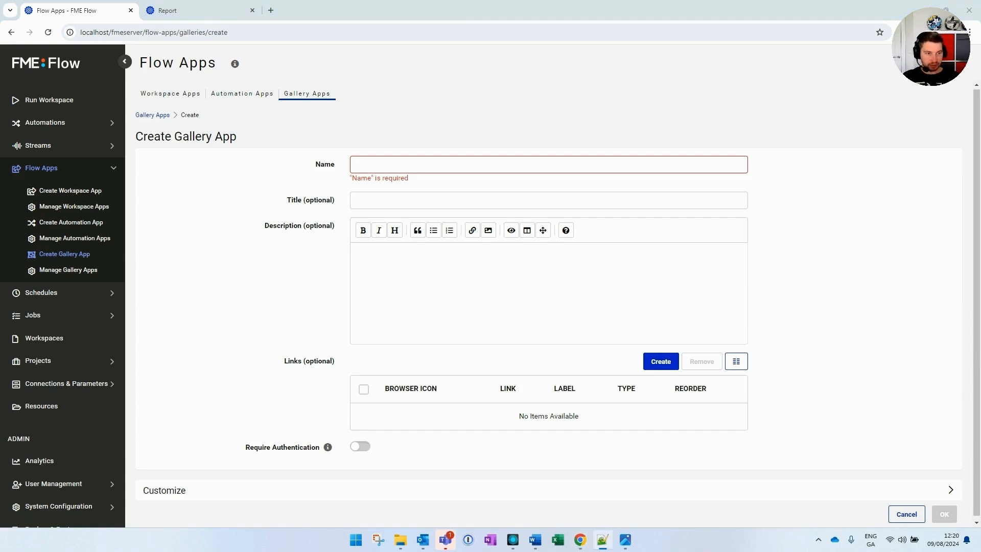
left_click(427, 164)
key("ctrl+v")
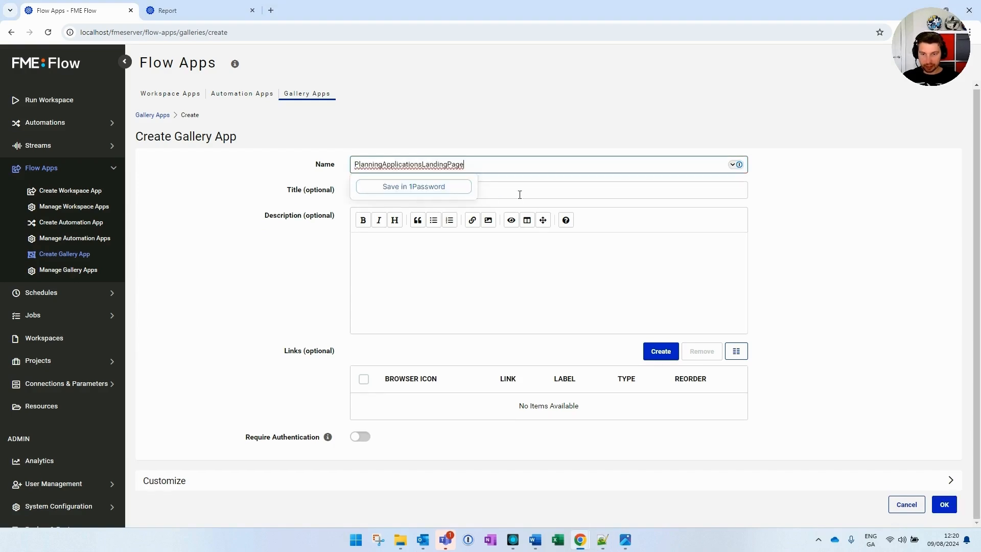
Give the gallery app the title "Planning Applications Landing Page", reusing the copied name with spaces between the words
left_click(519, 194)
key("ctrl+v")
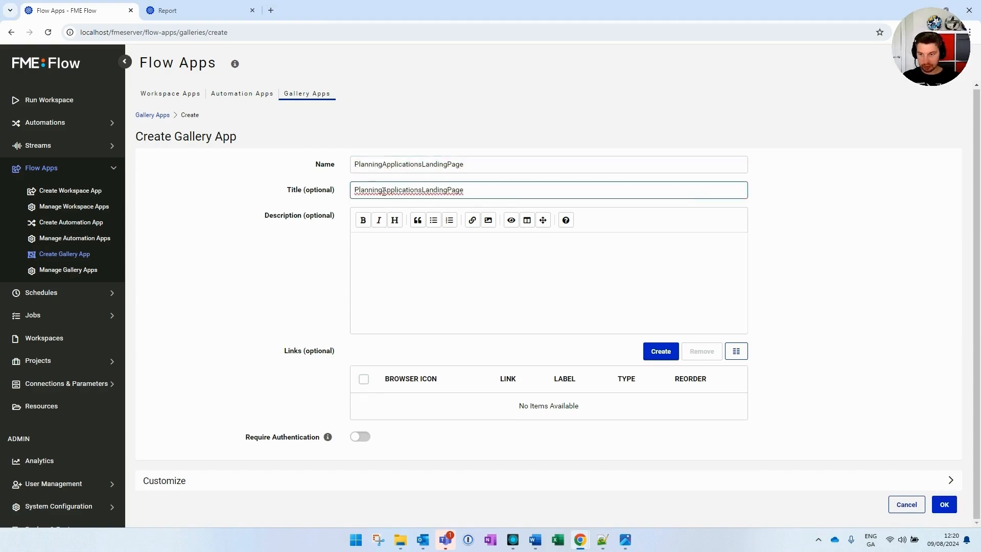
left_click(383, 192)
left_click(424, 189)
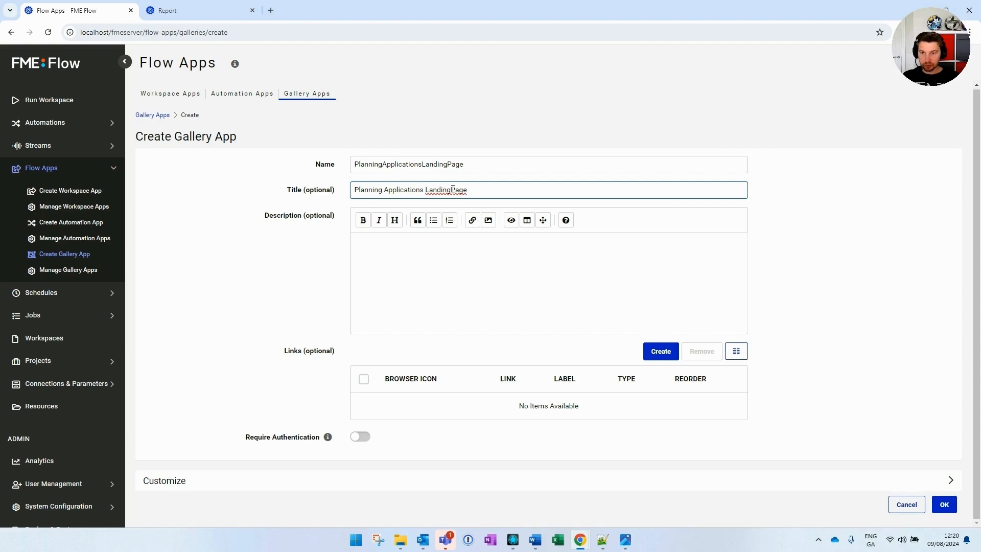
left_click(453, 189)
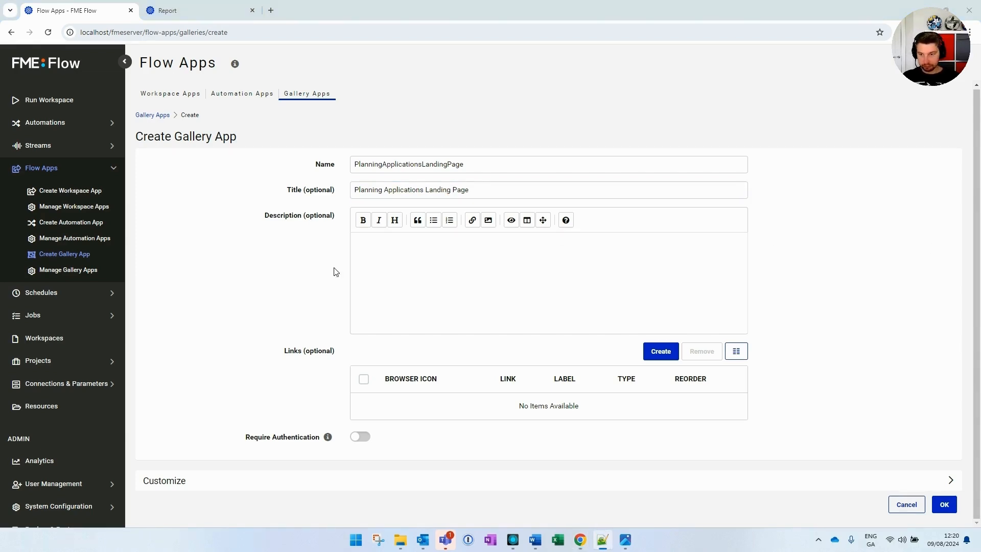
Copy the "Lorem ipsum dolor sit amet" placeholder paragraph from the notes into the gallery app's description
key("alt+Tab")
left_click(425, 269)
type("Lorem ipsum dolor sit amet, consectetur adipiscing elit, sed do eiusmod tempor incididunt ut labore et dolore magna aliqua. Ut enim ad minim veniam, quis nostrud exercitation ullamco laboris nisi ut aliquip ex ea commodo consequat. Duis aute irure dolor in reprehenderit in voluptate velit esse cillum dolore eu fugiat nulla pariatur. Excepteur sint occaecat cupidatat non proident, sunt in culpa qui officia deserunt mollit anim id est laborum.")
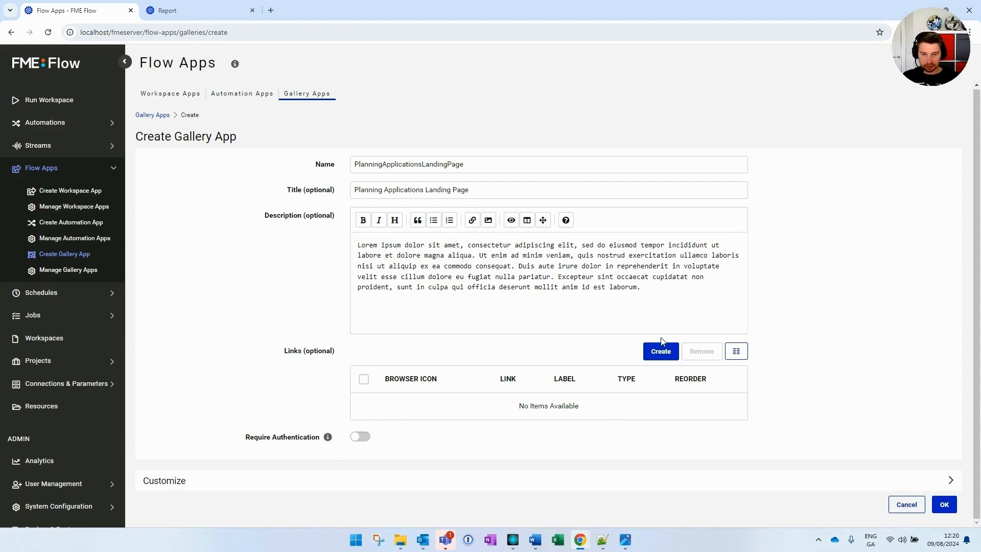
Start a Workspace App link to PlanningApplicationsSearch in the gallery app and label it "Planning"
left_click(660, 358)
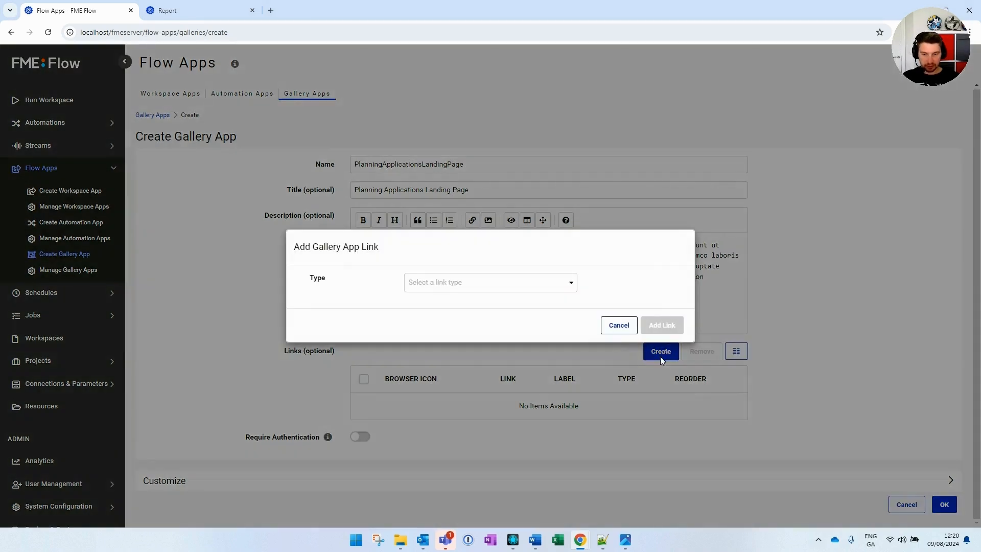
left_click(450, 285)
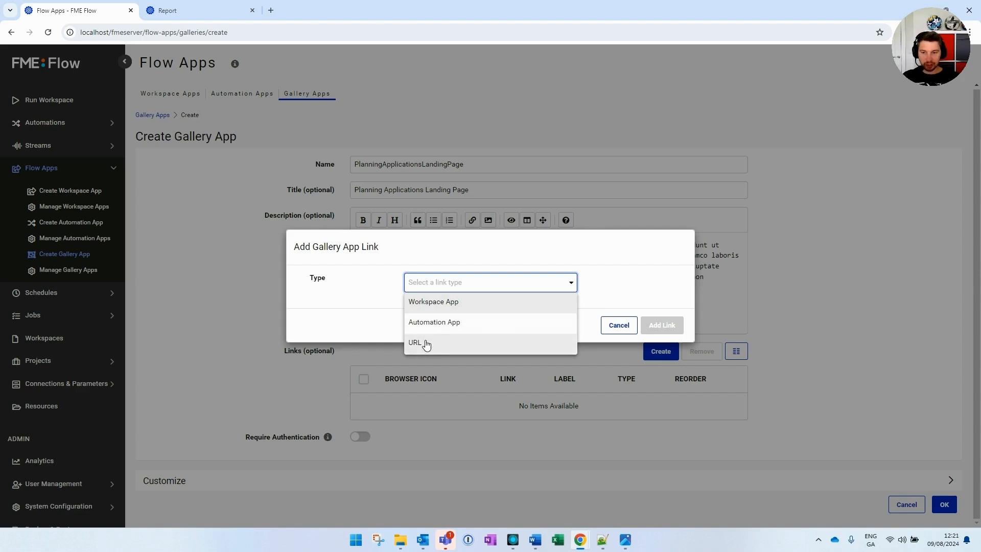
left_click(434, 304)
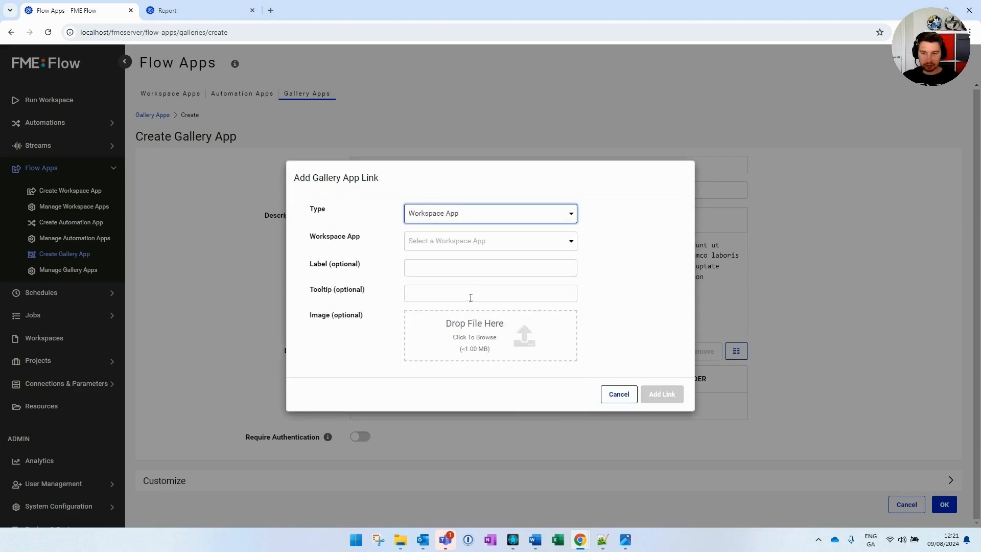
left_click(440, 242)
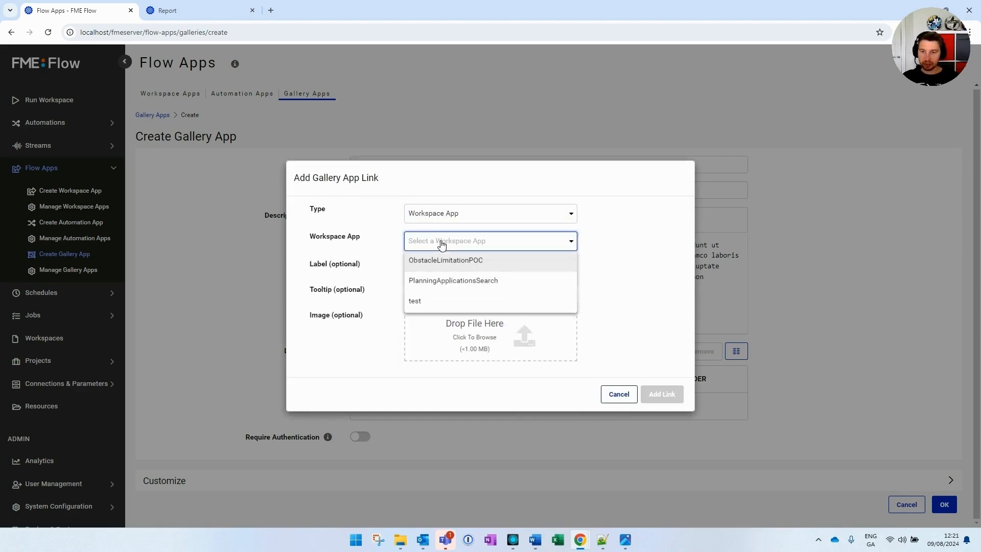
left_click(430, 286)
left_click(432, 274)
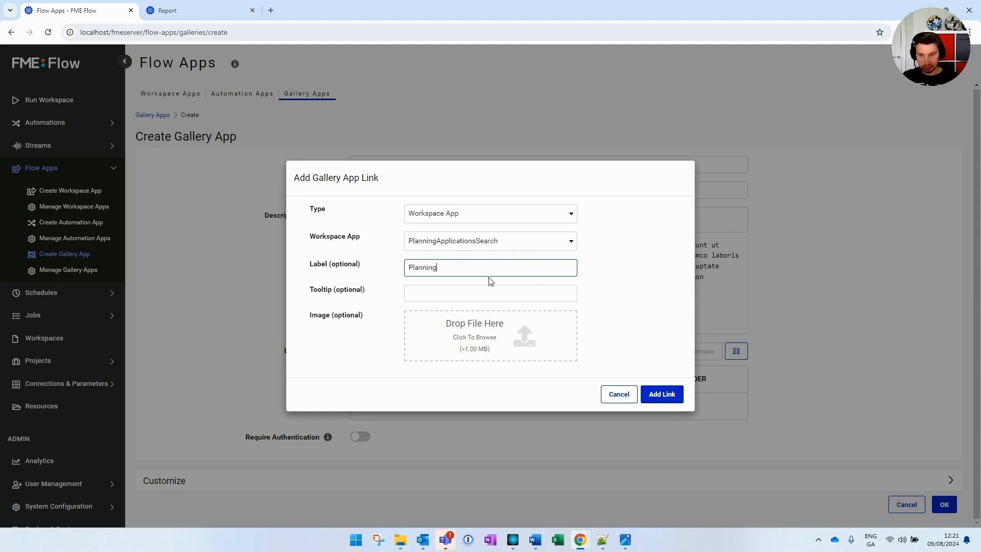
Set the Planning link's tooltip to "Planning Applications", reusing the label text as its start
left_click(451, 296)
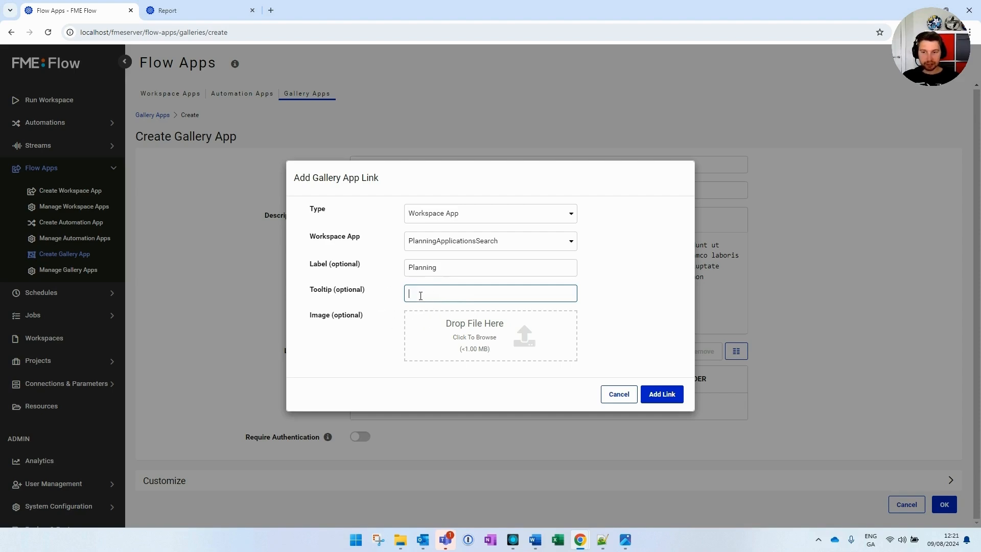
double_click(451, 271)
key("ctrl+c")
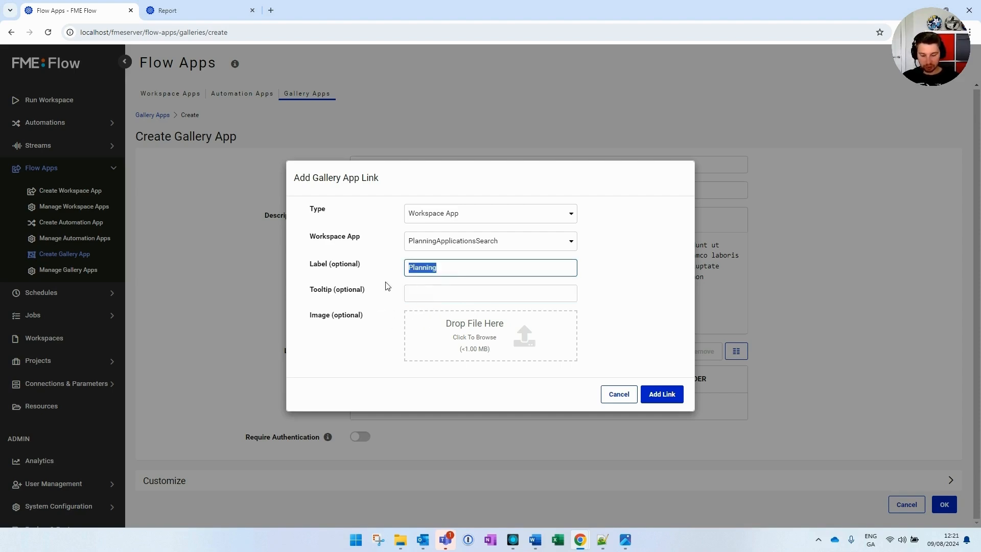
left_click(436, 293)
key("ctrl+v")
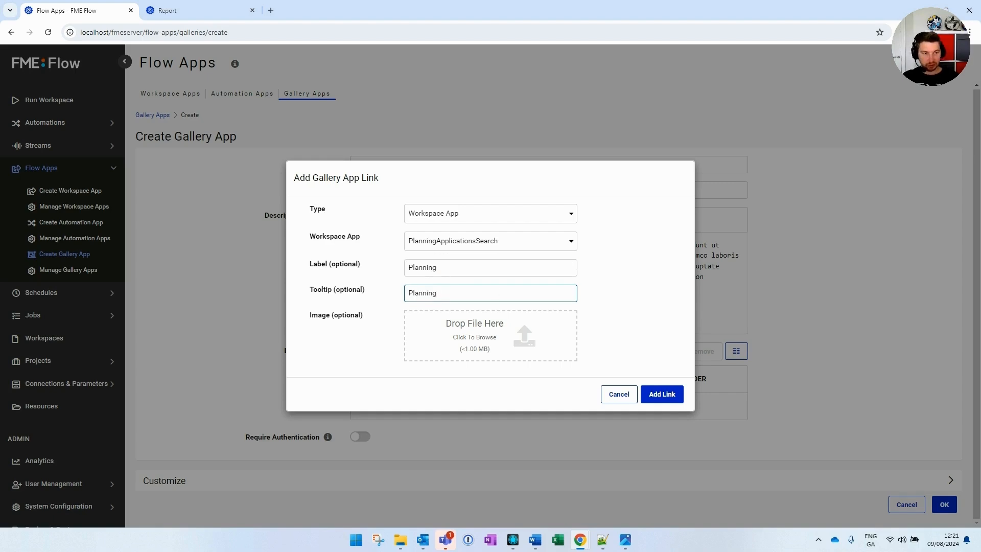
key("alt+Tab")
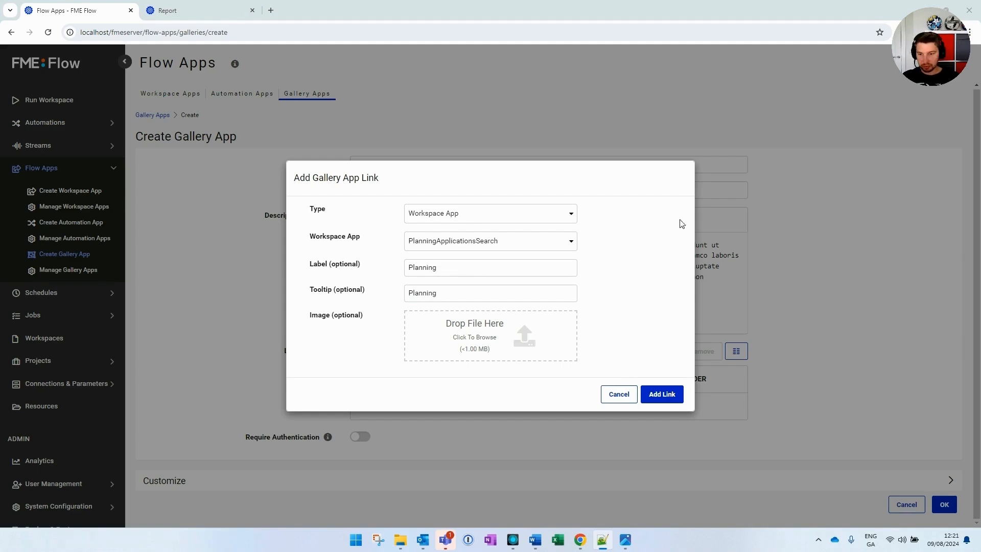
double_click(435, 291)
type("Planning Applications")
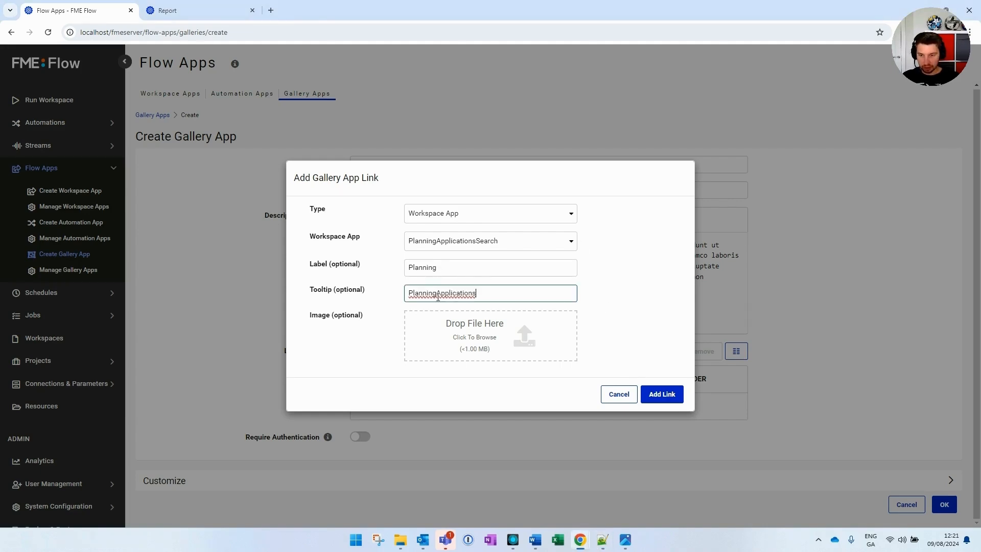
Use house.png as the Planning link's image and add the link to the gallery app
key("alt+Tab")
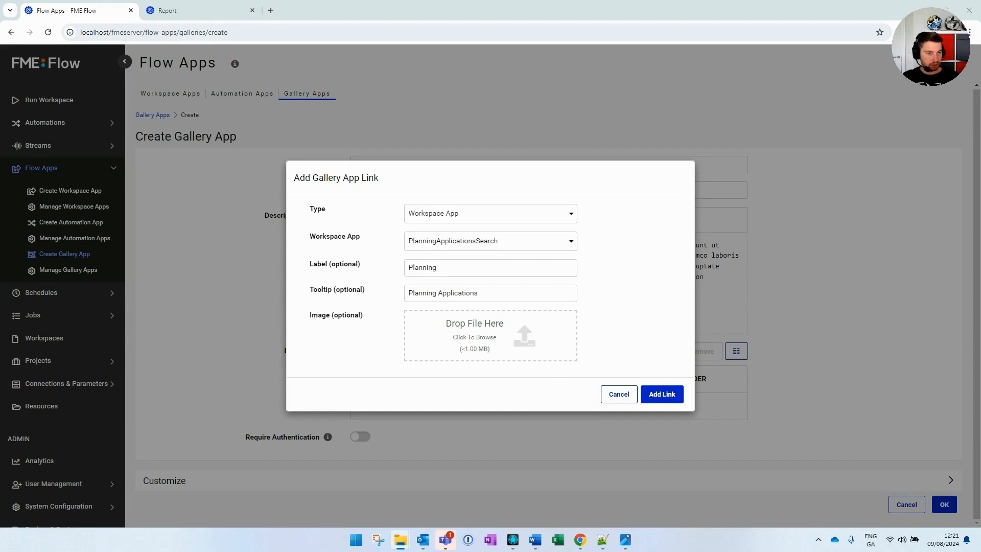
left_click_drag(449, 339, 467, 347)
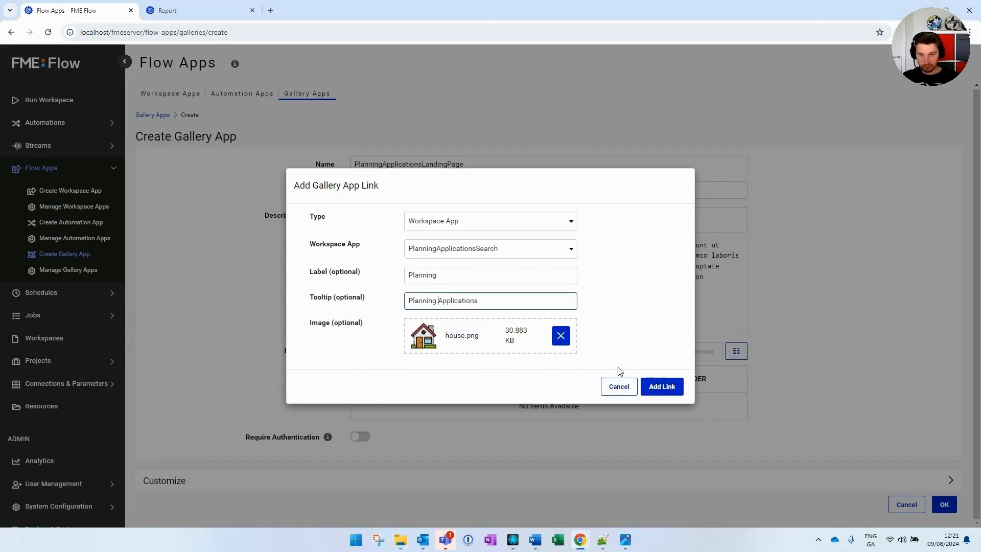
left_click(662, 386)
scroll(832, 306, "down", 1)
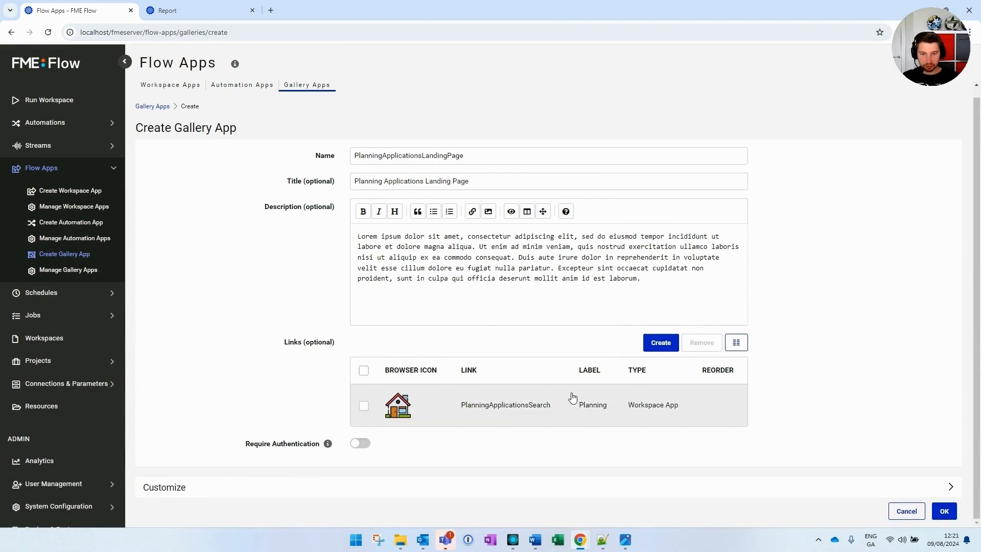
left_click(664, 343)
left_click(541, 280)
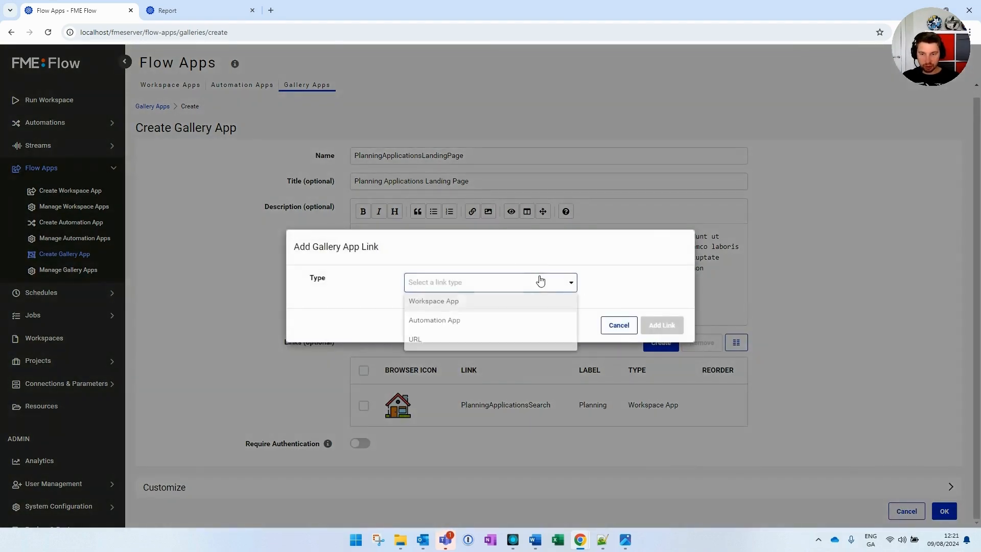
left_click(422, 339)
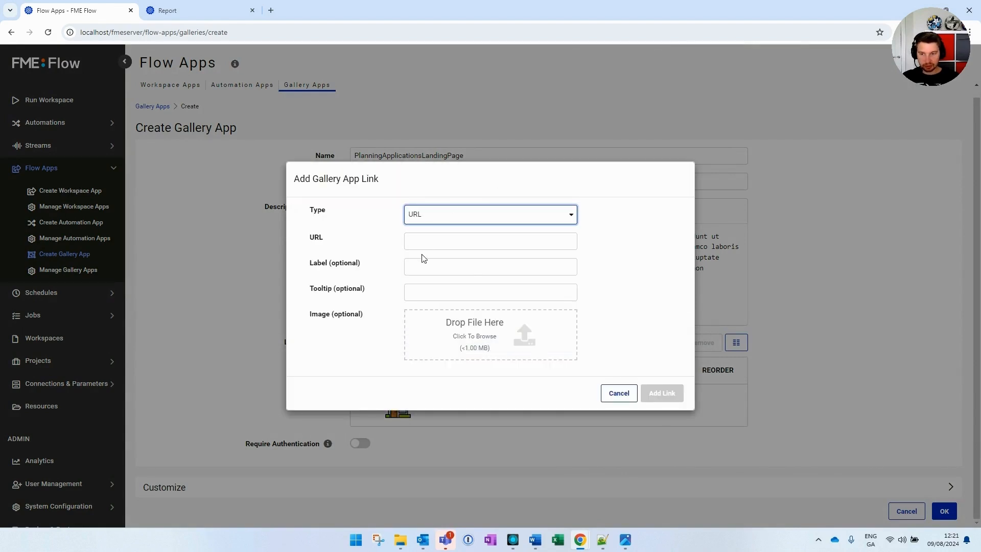
left_click(407, 244)
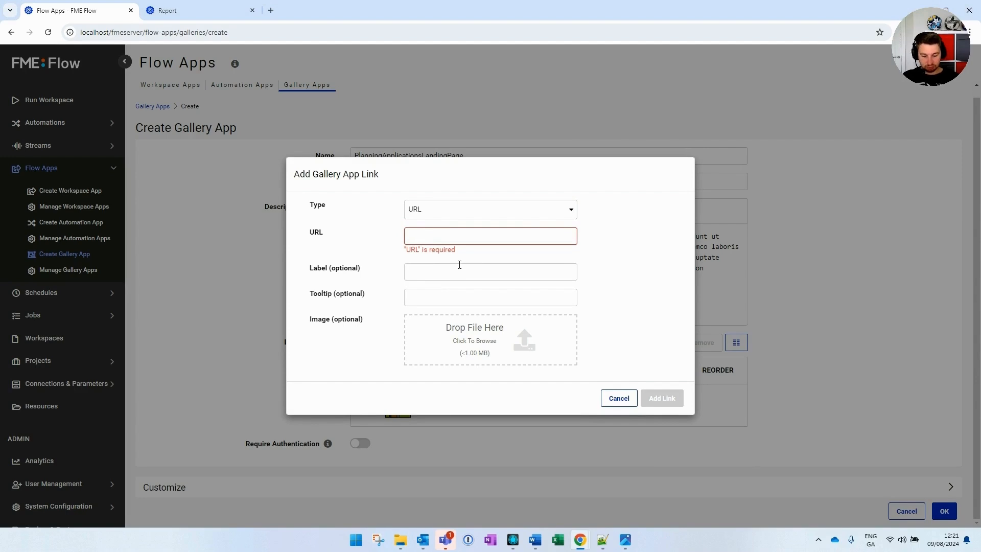
type("http://")
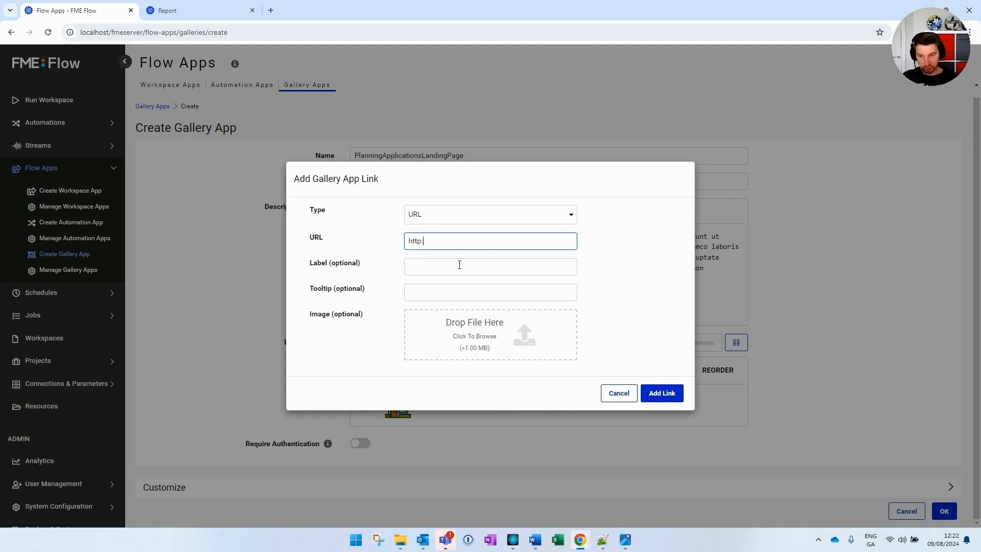
left_click(420, 241)
type("s")
Give the URL link the label and tooltip "IMGS" and the image map.png, and add it to the gallery app
key("Tab")
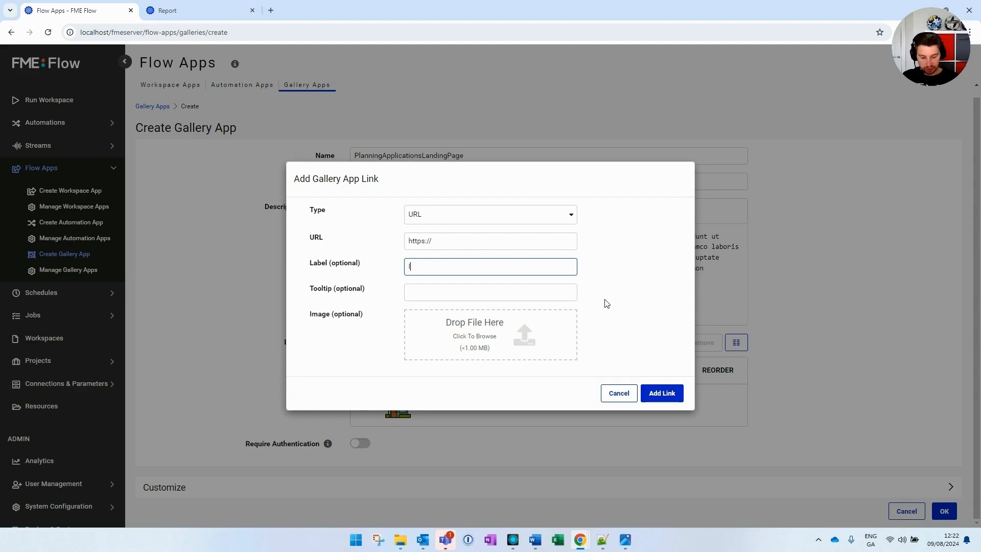
key("alt+Tab")
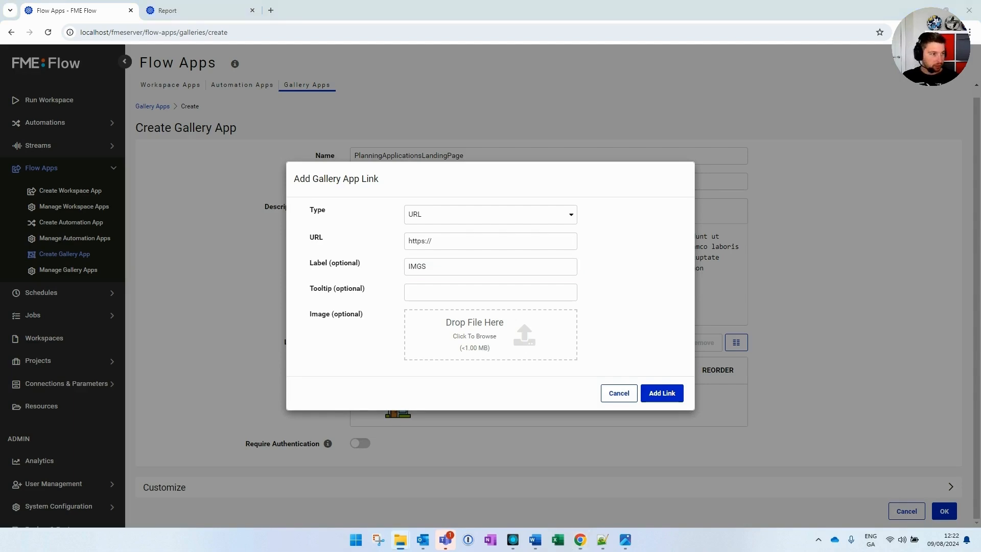
left_click_drag(673, 298, 452, 350)
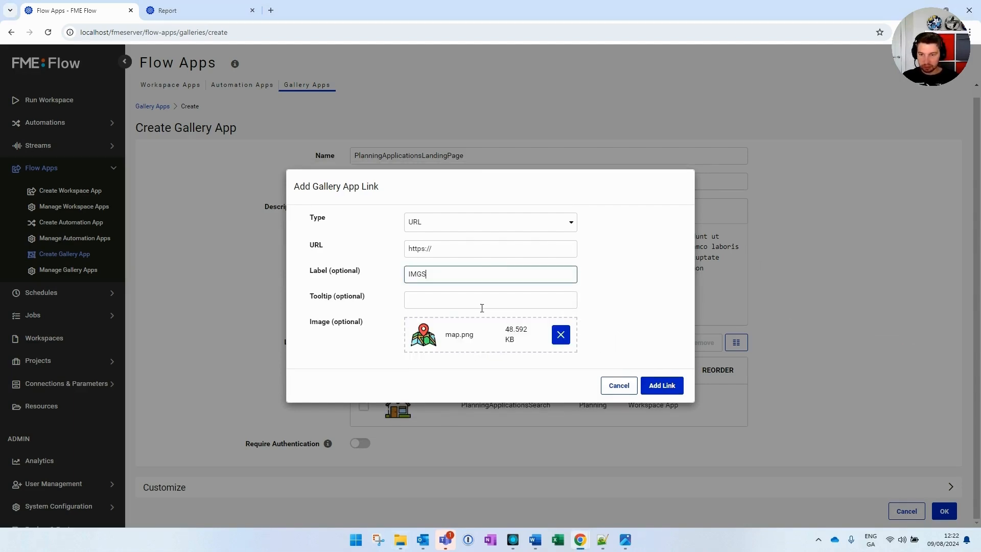
left_click(467, 306)
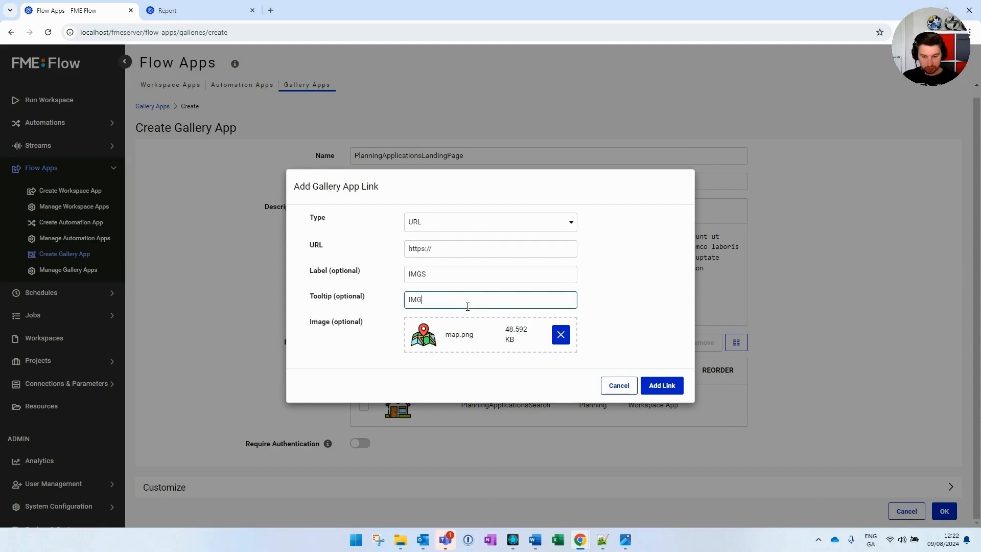
left_click(662, 386)
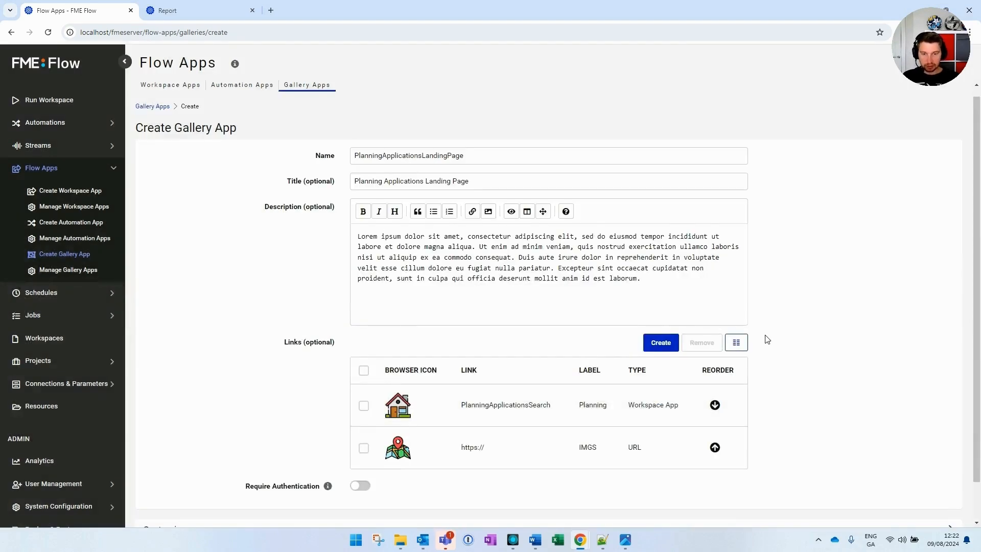
Expand the gallery app's customization options and upload Browser Icon.png as the browser icon, removing and re-adding the file once
scroll(766, 332, "down", 1)
left_click(228, 487)
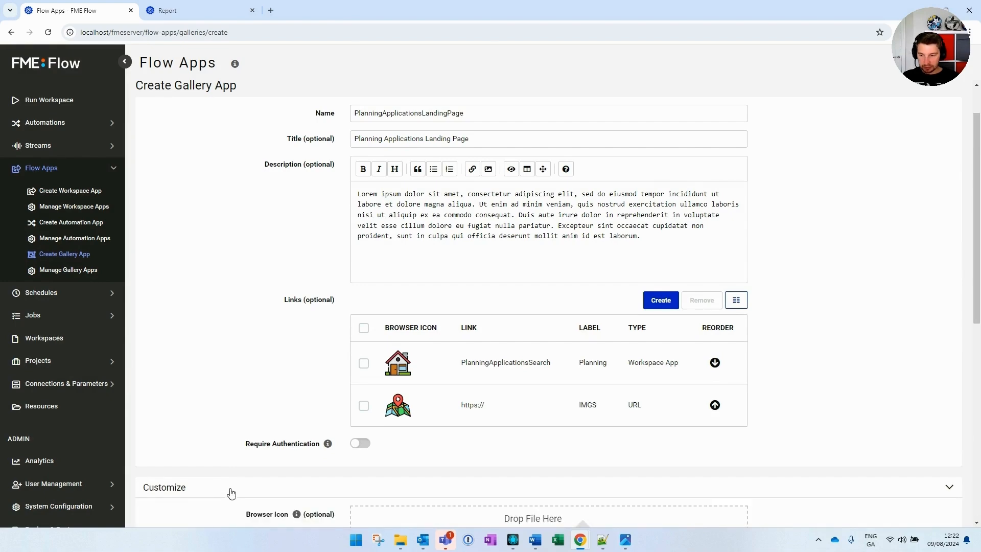
scroll(229, 363, "down", 2)
scroll(229, 363, "down", 6)
scroll(241, 361, "up", 1)
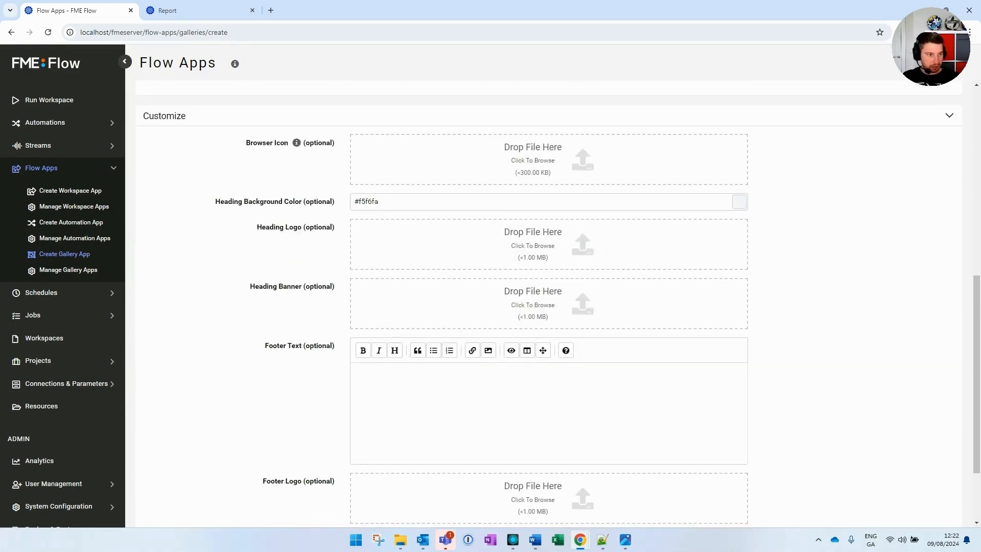
left_click_drag(980, 210, 429, 181)
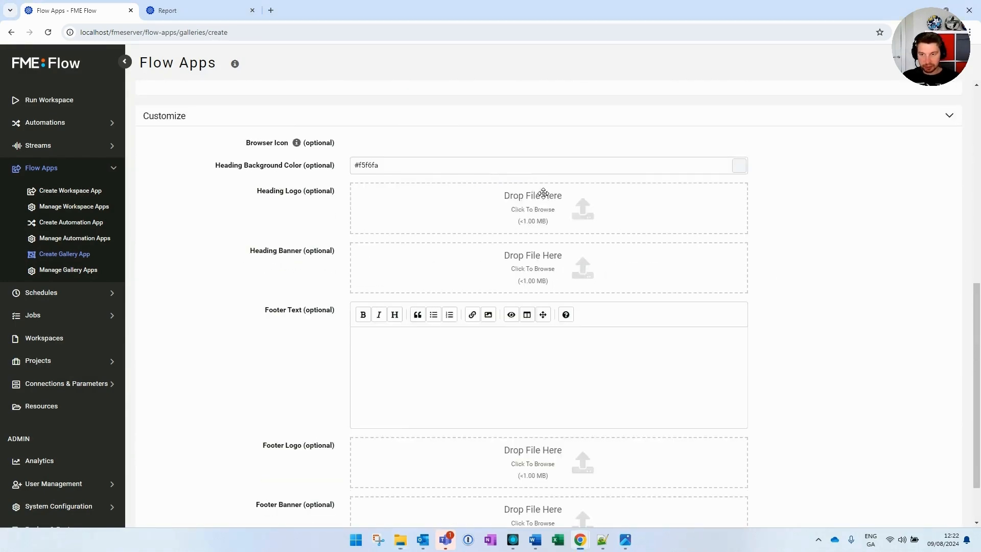
left_click(433, 257)
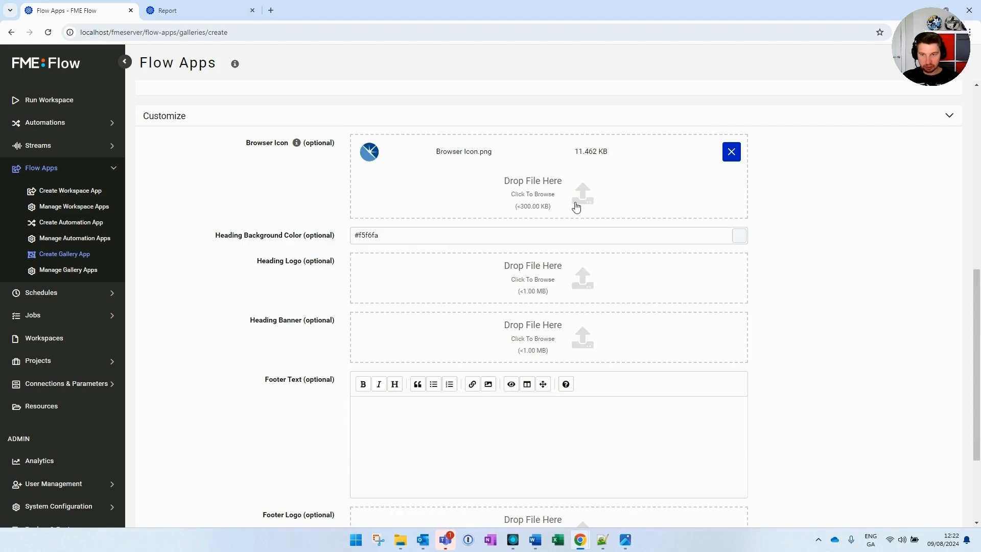
left_click(731, 153)
left_click_drag(980, 212, 467, 179)
left_click(375, 254)
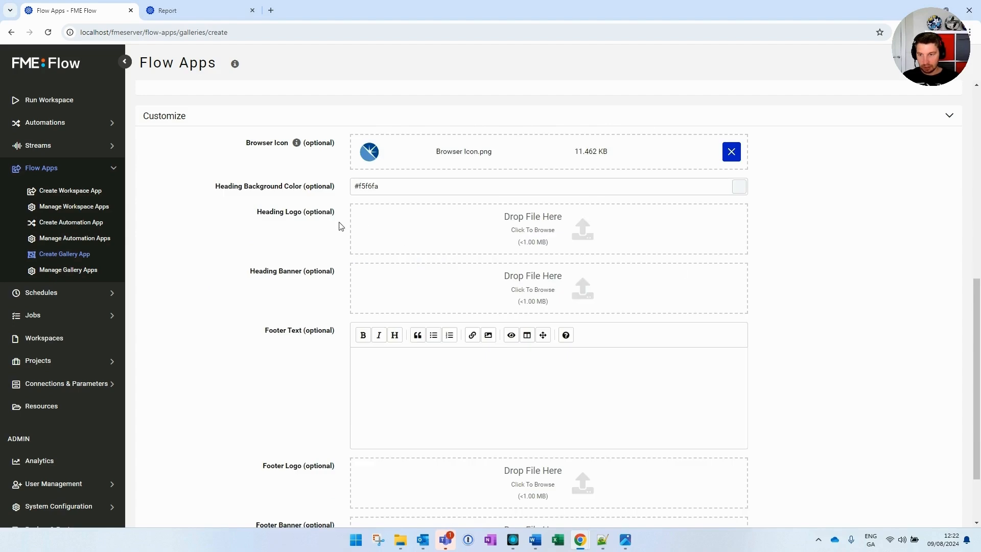
Upload Header Logo.png as the heading logo and header image 1.jpg as the heading banner
left_click(980, 278)
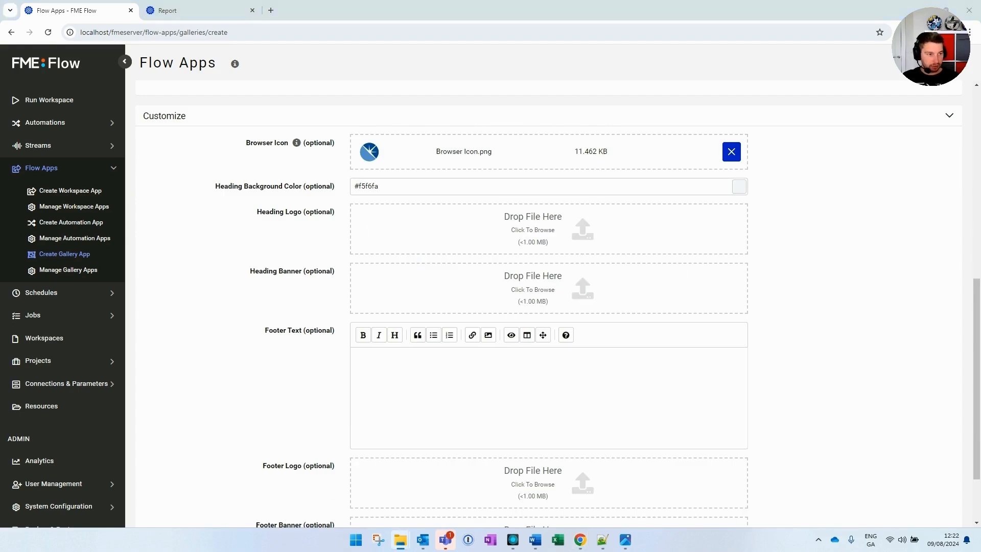
left_click_drag(980, 311, 396, 227)
left_click_drag(980, 311, 403, 270)
left_click(547, 359)
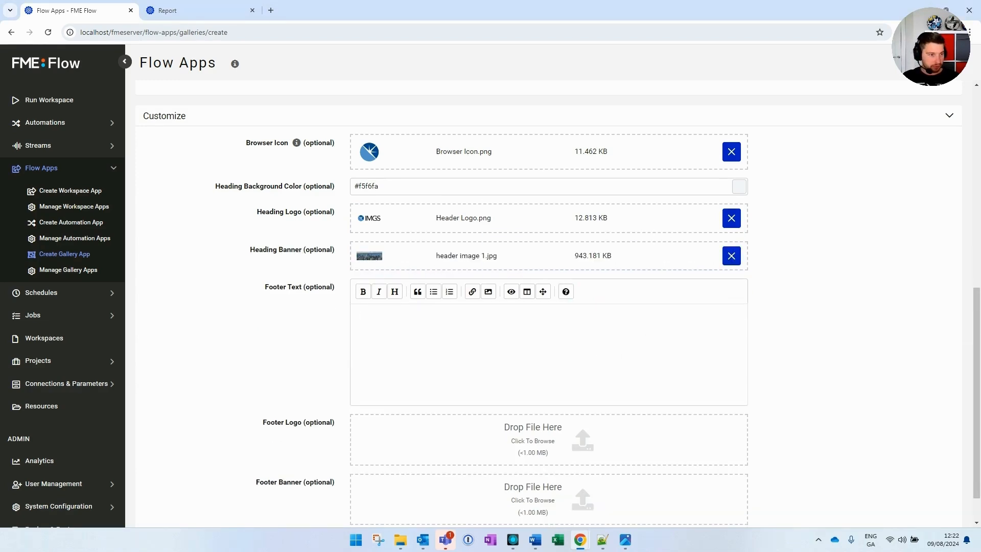
Copy the support contact details beginning "For support using this portal please contact:" from the notes into the footer text
key("alt+Tab")
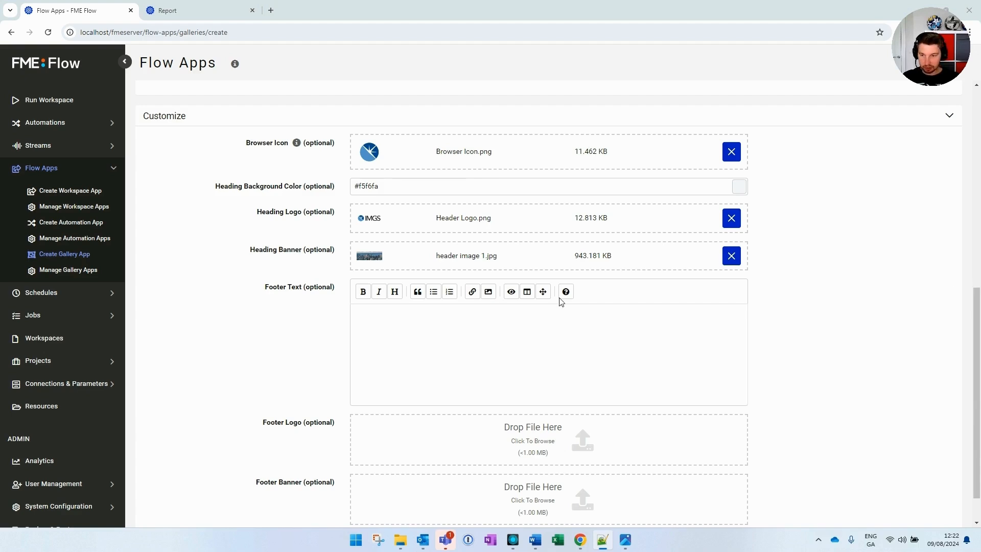
left_click(425, 345)
key("ctrl+v")
Turn the contact's e-mail address in the footer text into a mailto link, using the link target from the notes
left_click_drag(457, 348, 389, 351)
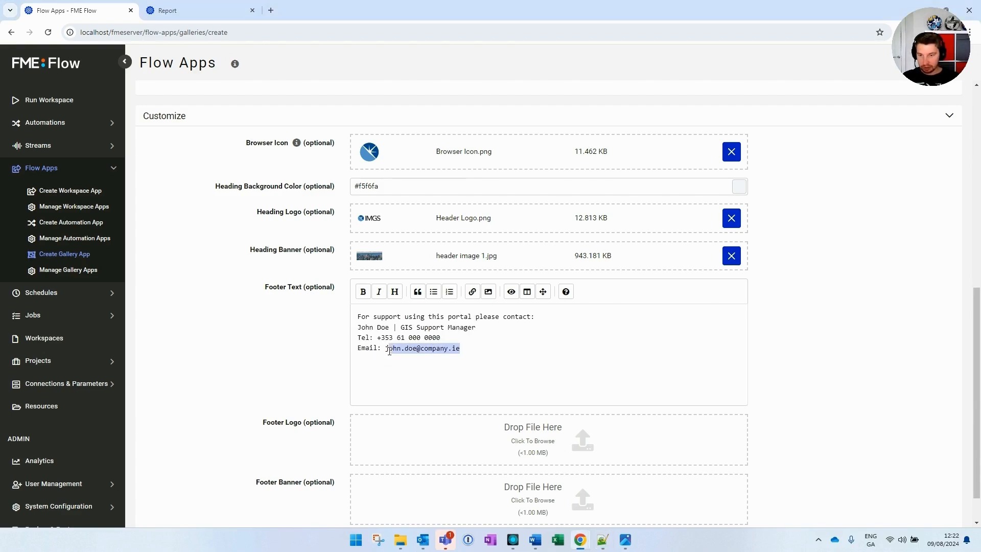
left_click(472, 291)
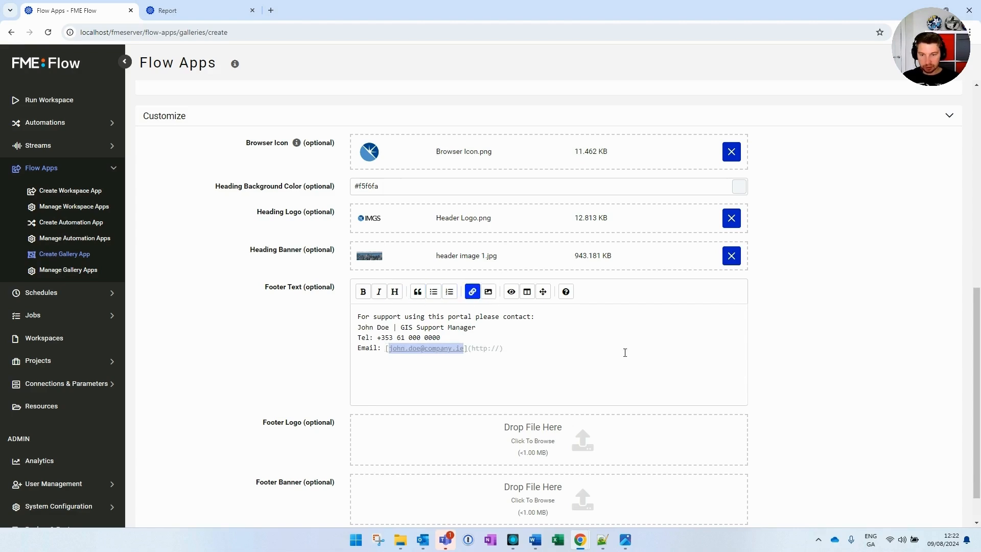
left_click(603, 539)
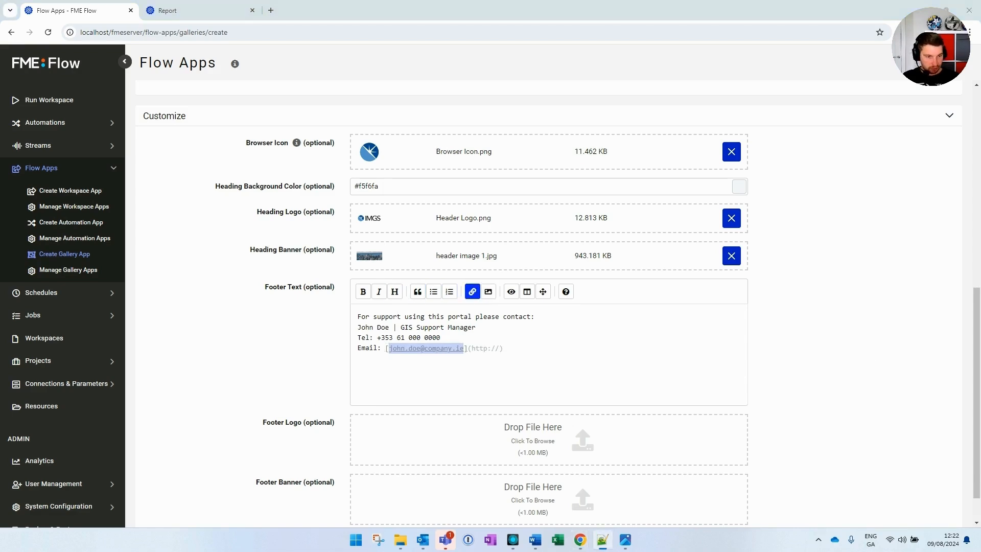
left_click_drag(470, 349, 498, 353)
key("ctrl+v")
Create the gallery app and open its PlanningApplicationsLandingPage URL in a new browser tab
scroll(735, 352, "down", 1)
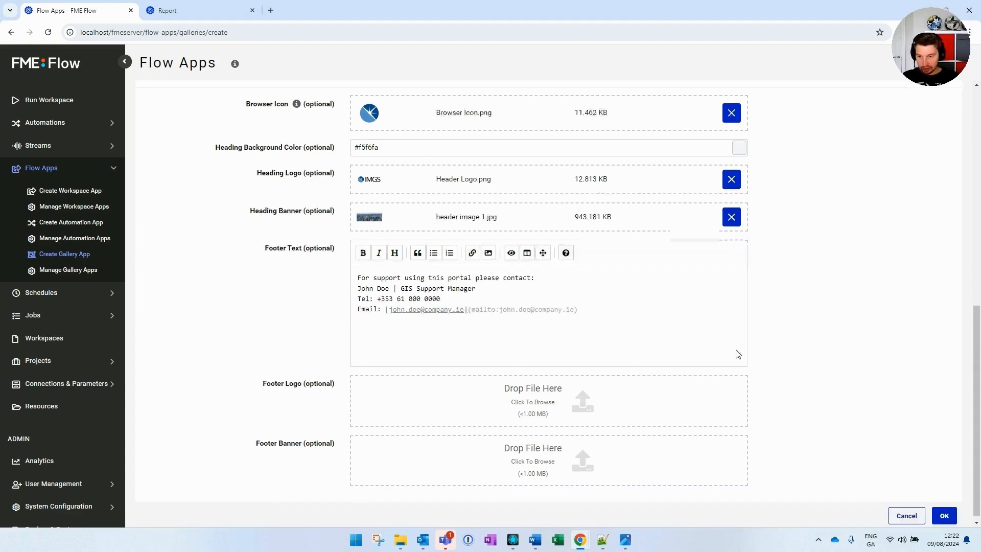
left_click(945, 511)
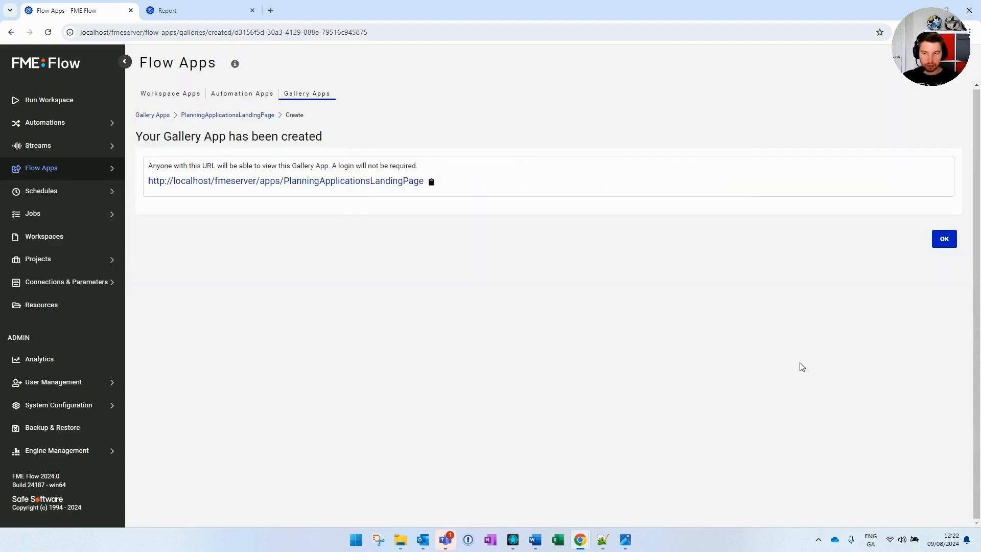
left_click(275, 183, "ctrl")
left_click(211, 14)
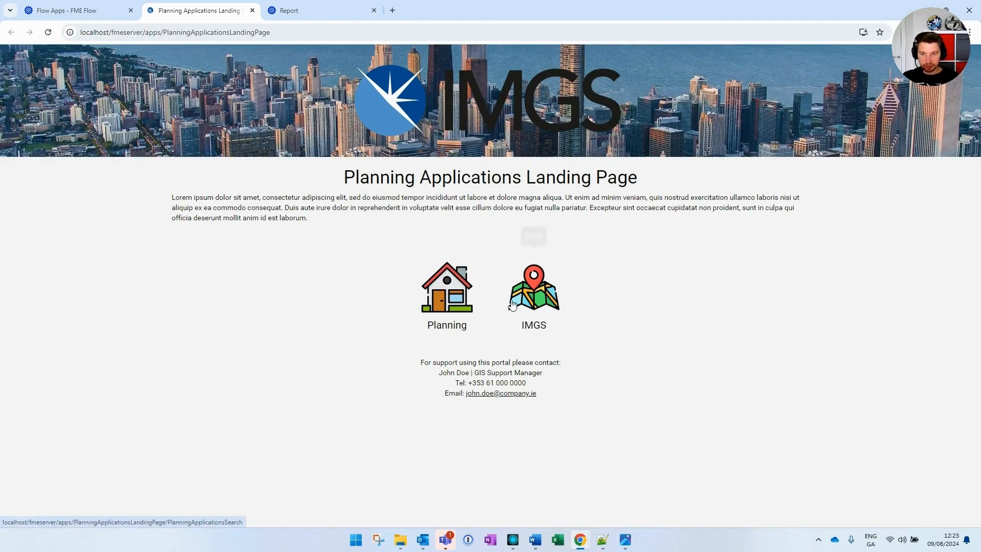
Open the Planning app from the landing page and examine its title and usage instructions
left_click(449, 305)
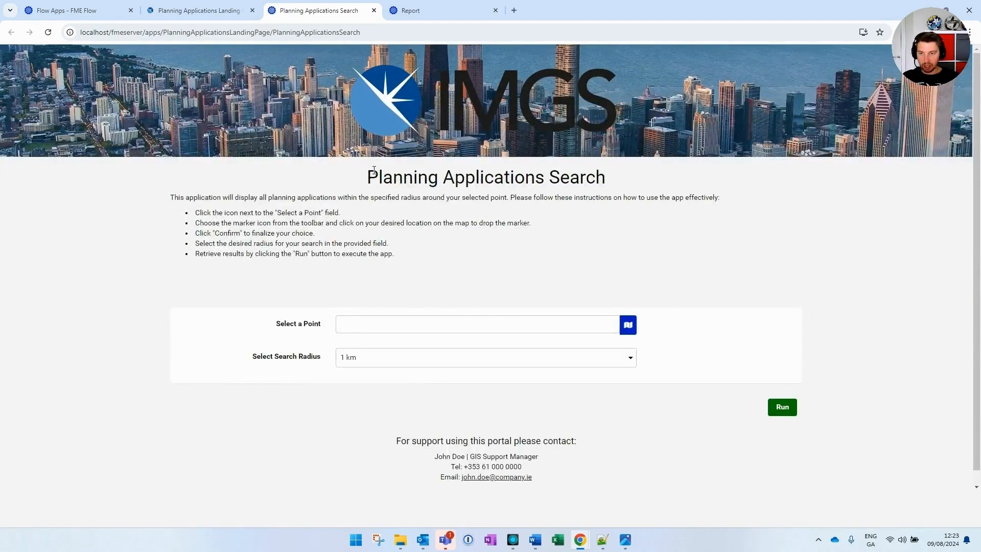
left_click_drag(374, 171, 449, 254)
left_click(486, 244)
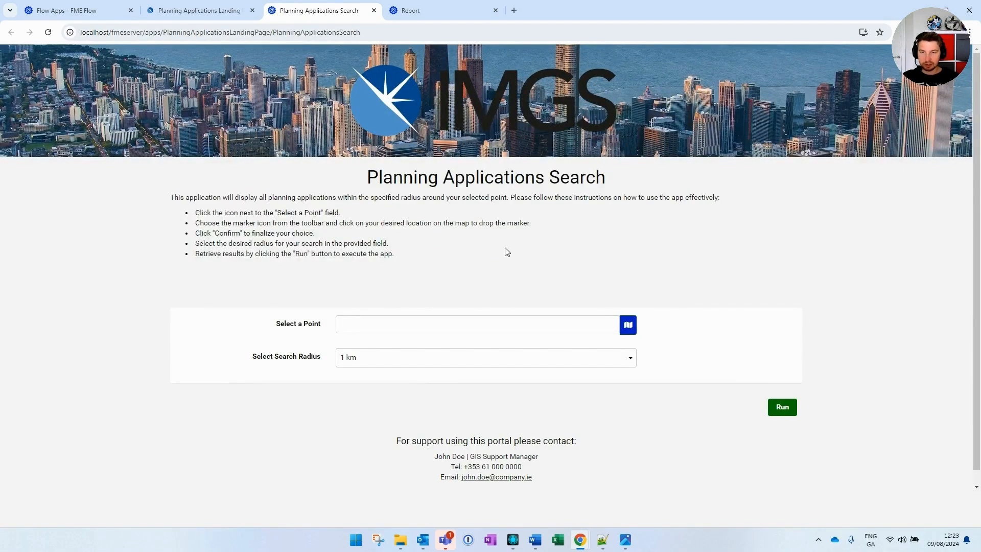